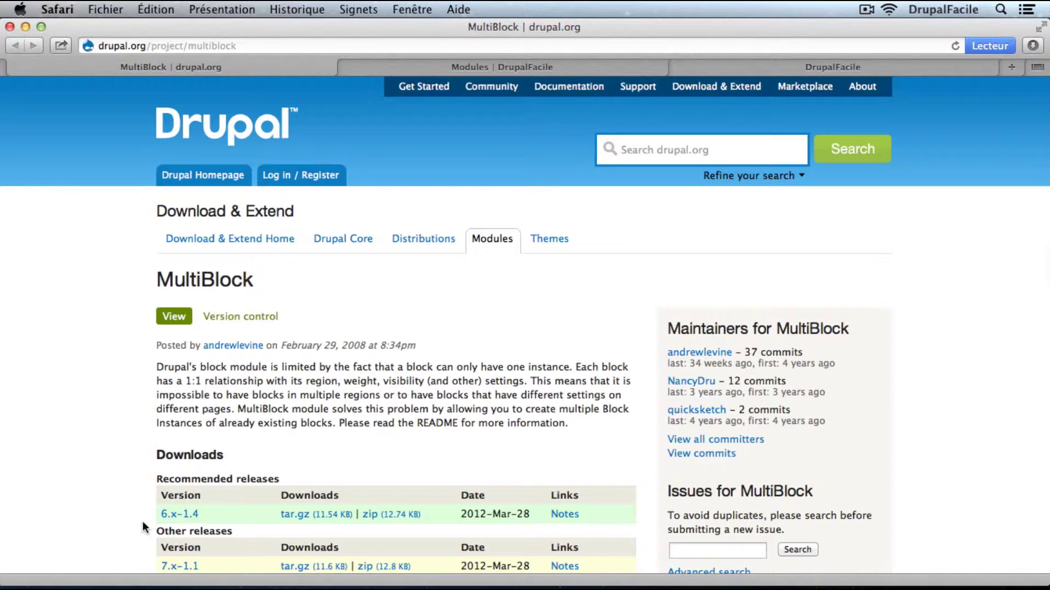
Enable the MultiBlock module and open the block instances page of the site's block administration
left_click(415, 65)
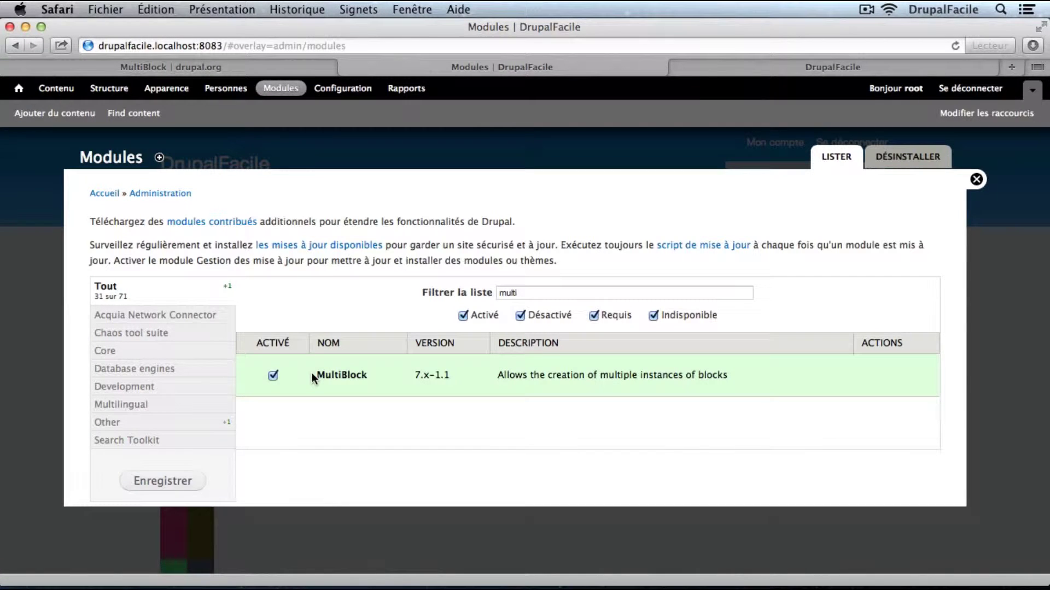
left_click(156, 481)
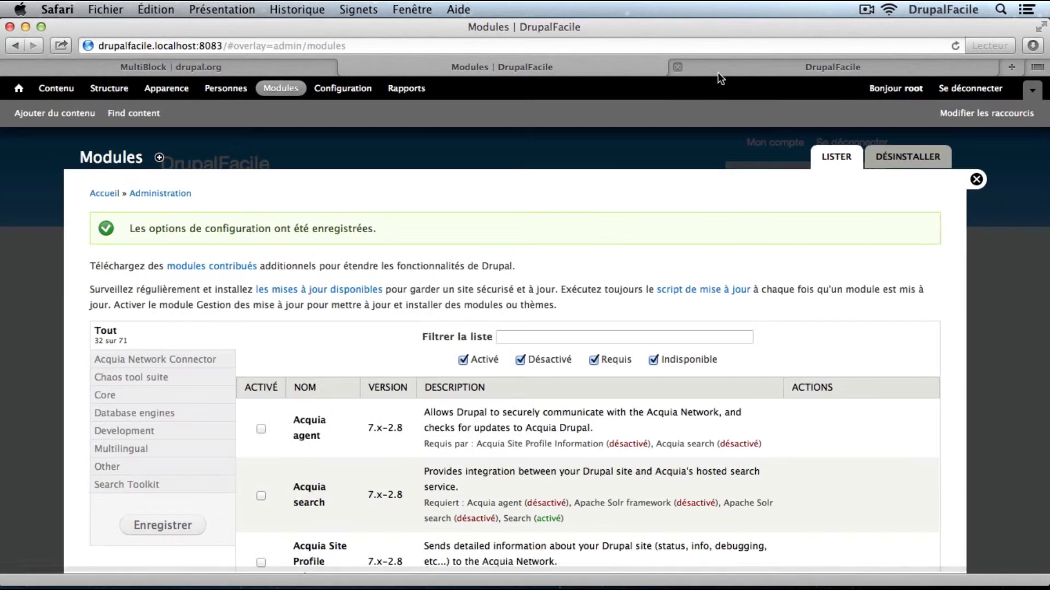
left_click(720, 71)
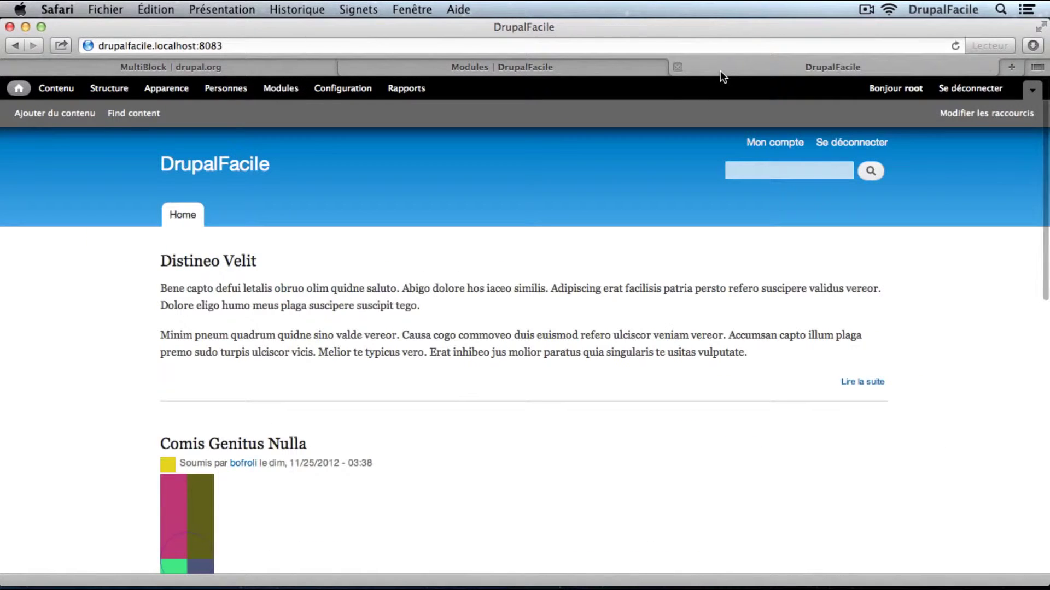
left_click(111, 92)
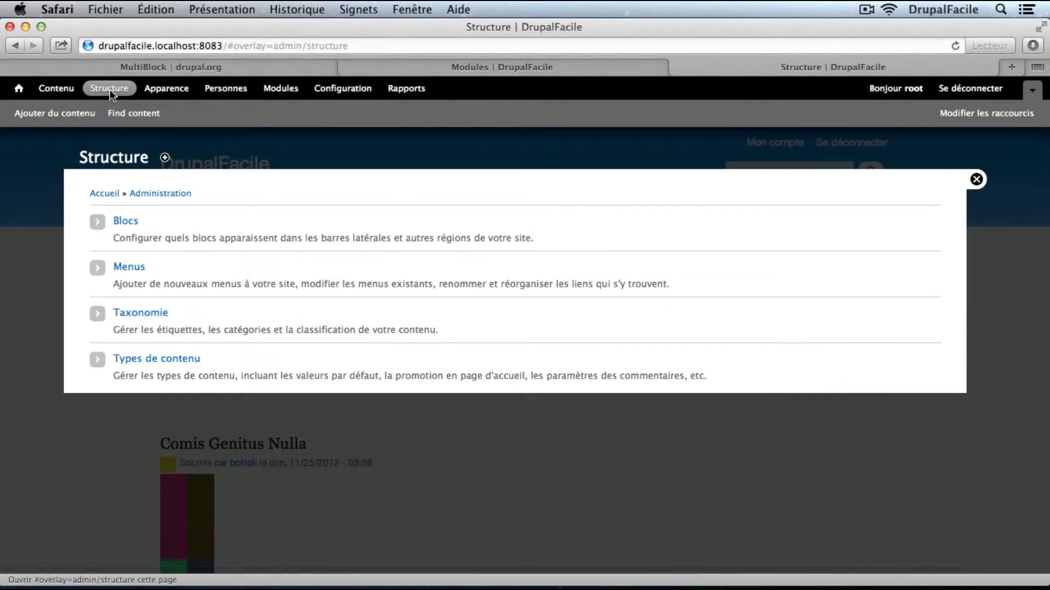
left_click(127, 221)
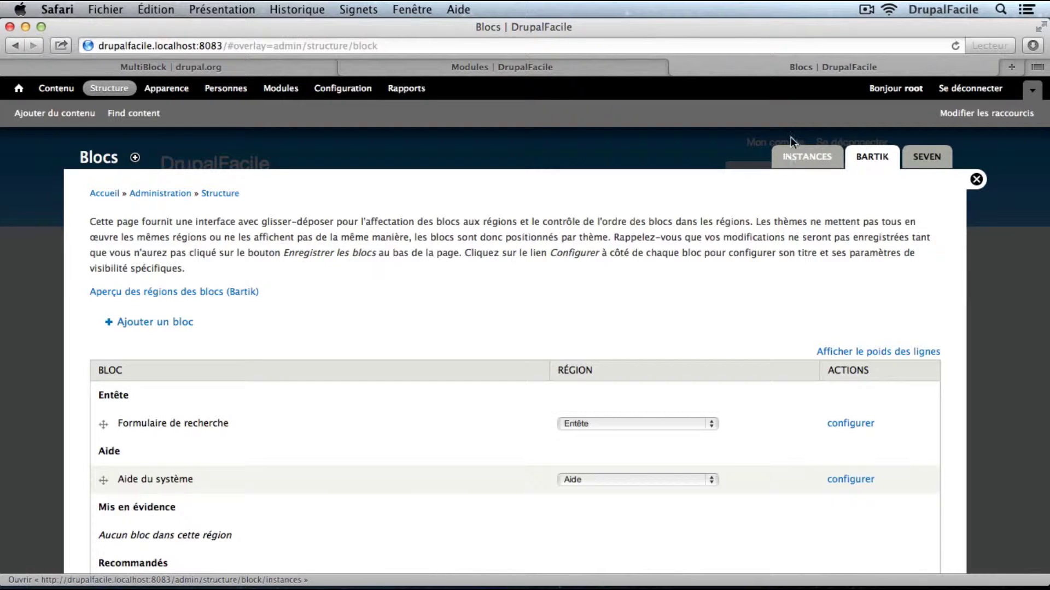
left_click(818, 162)
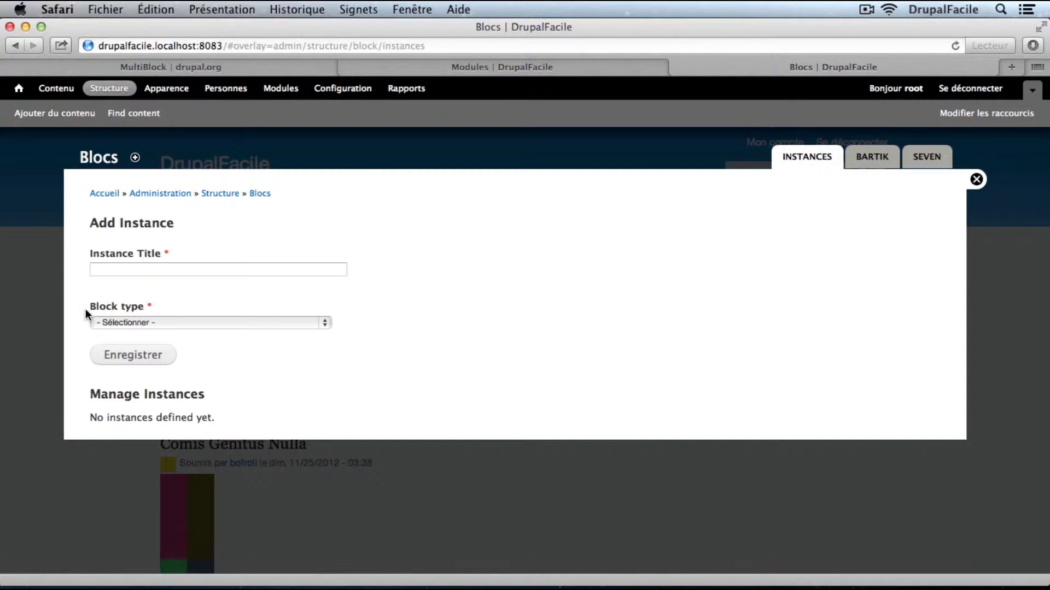
Examine the site's home page from the search form in its header down to the footer
left_click(437, 66)
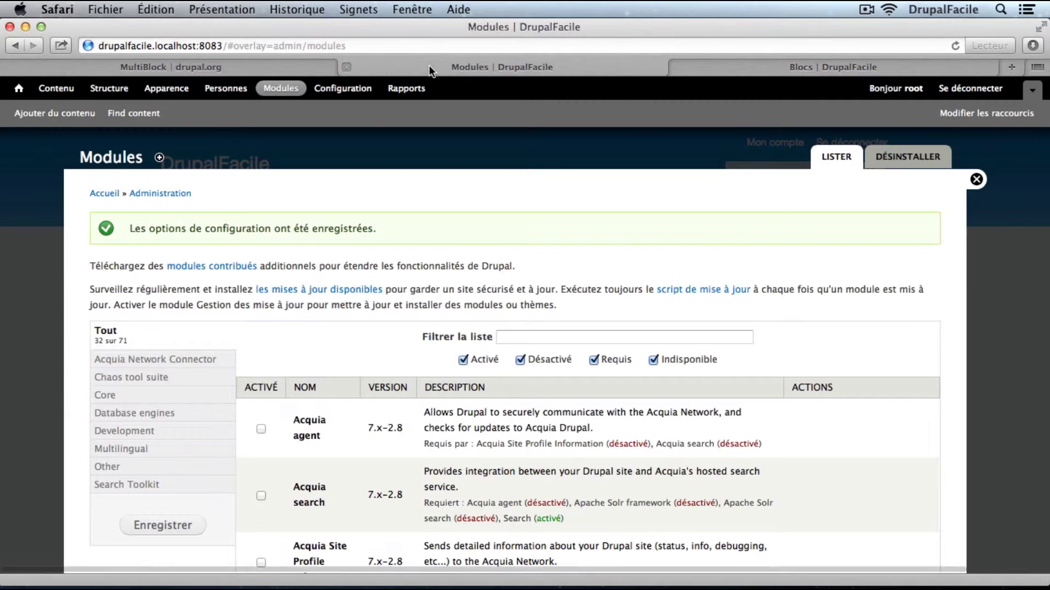
left_click(24, 94)
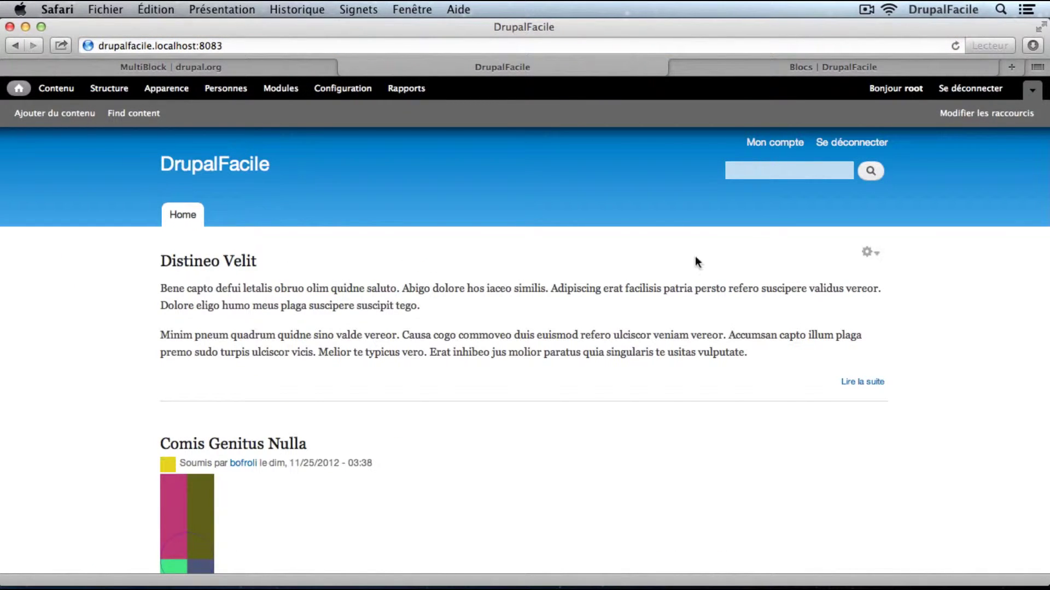
left_click(754, 173)
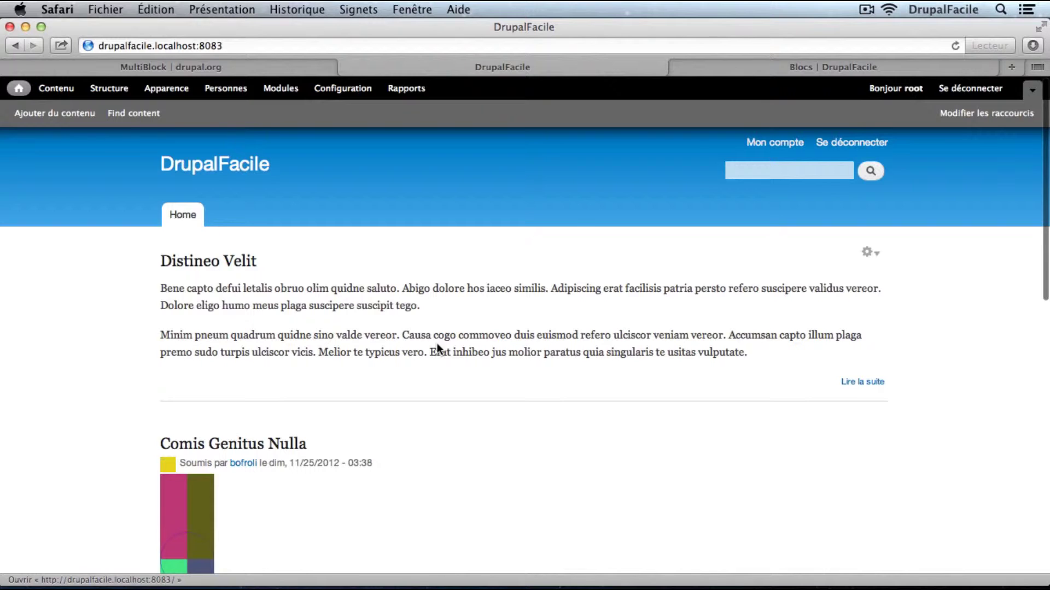
scroll(305, 309, "down", 8)
scroll(305, 310, "down", 4)
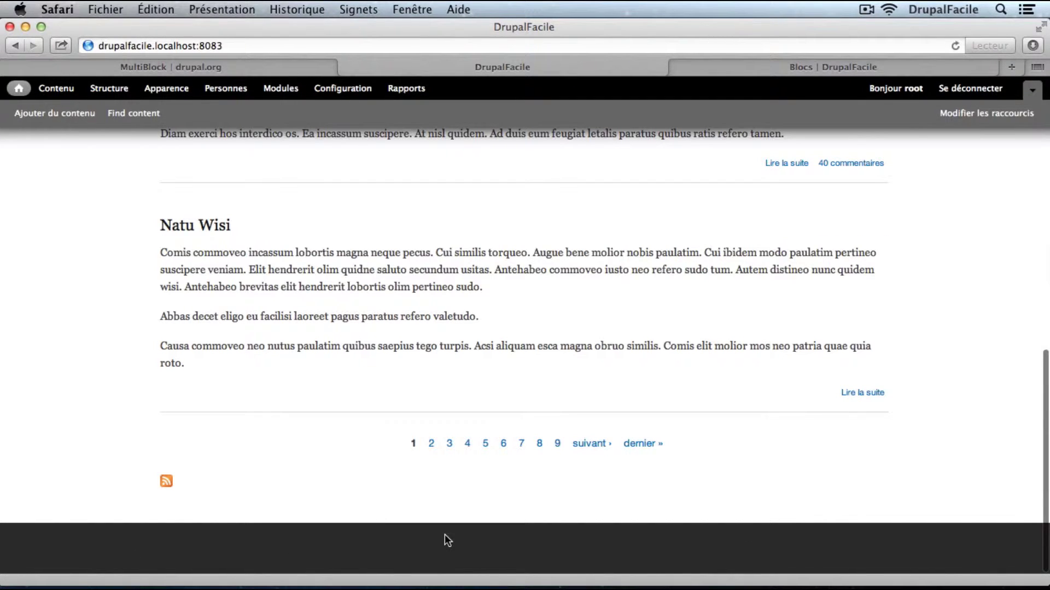
scroll(395, 544, "up", 15)
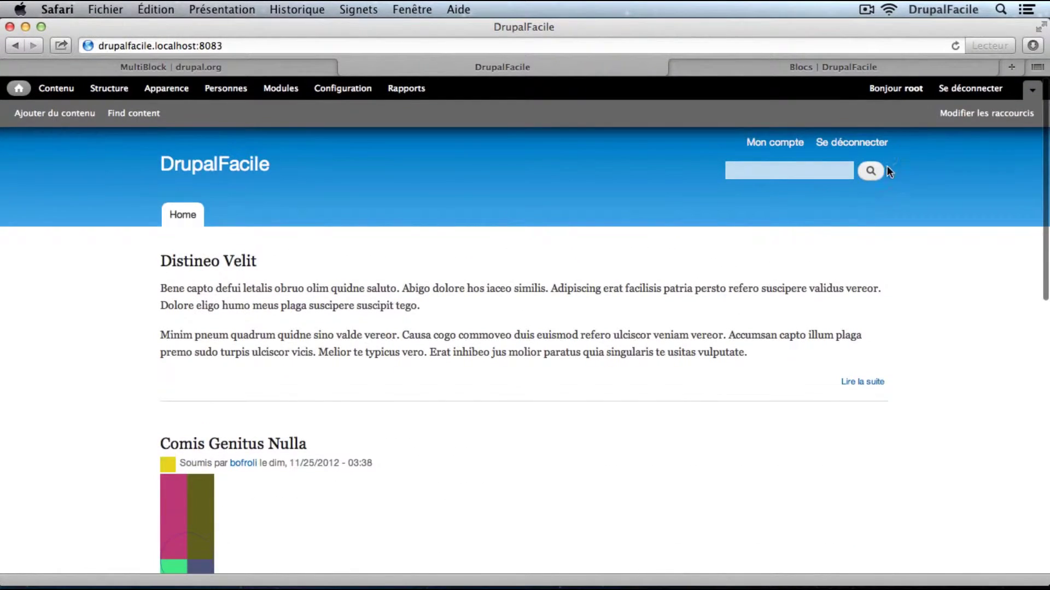
Configure the header search block so it appears in the Première barre latérale region of the Bartik theme, and save it
mouse_move(878, 179)
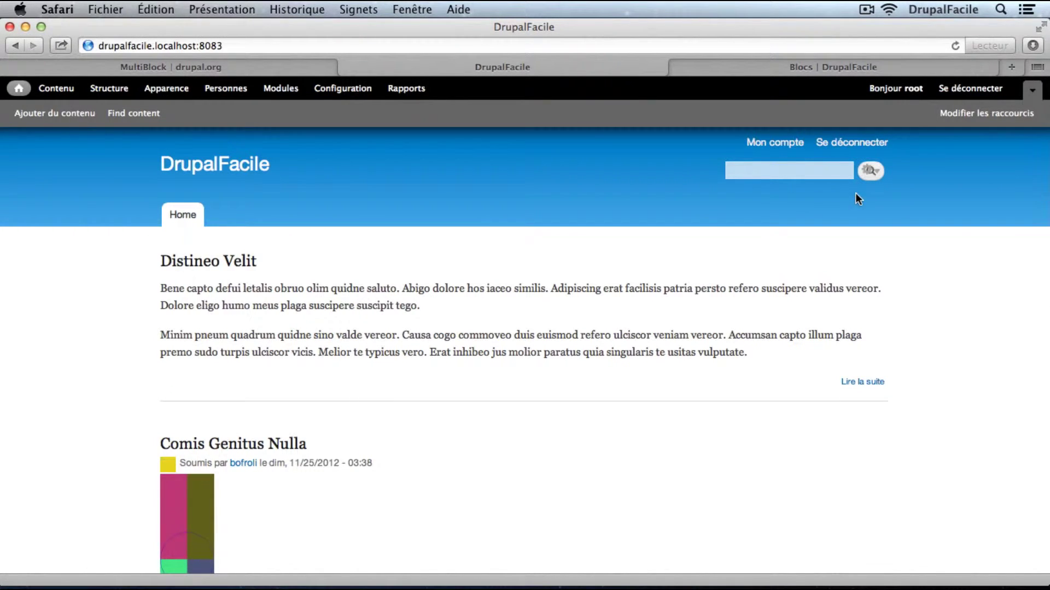
left_click(870, 171)
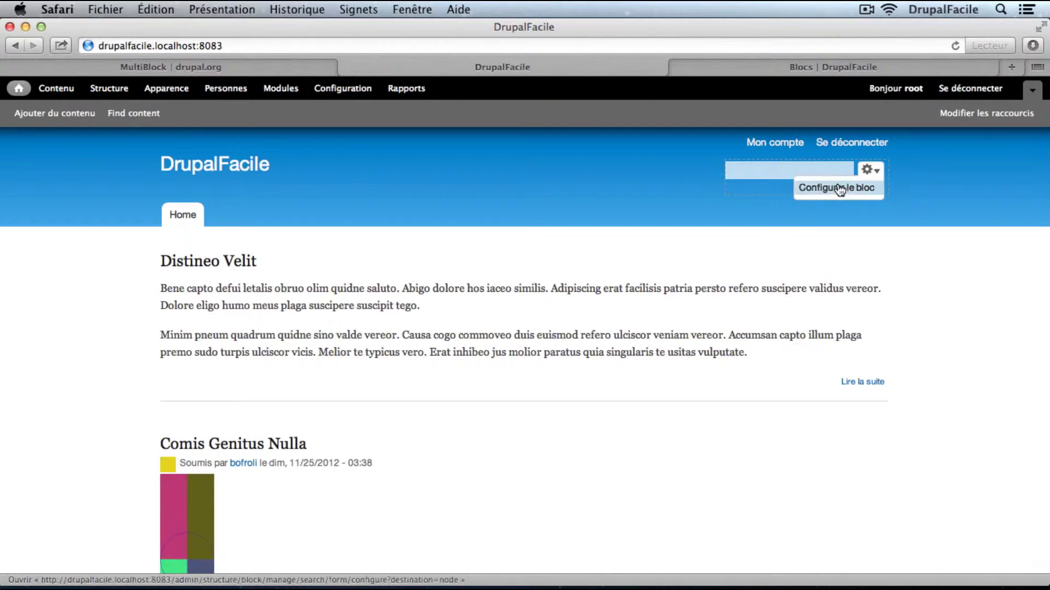
left_click(837, 189)
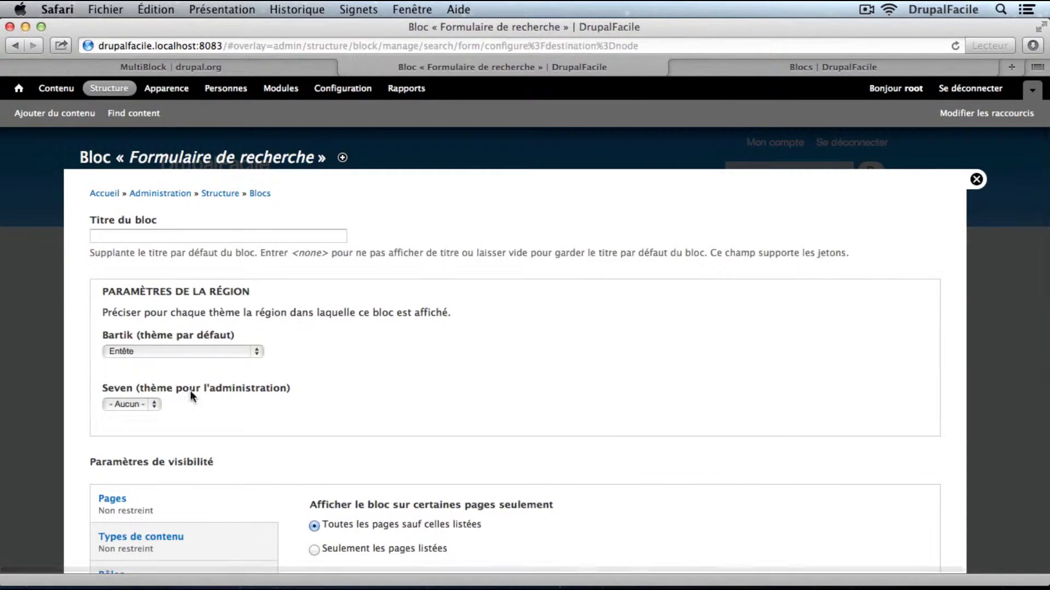
left_click(166, 353)
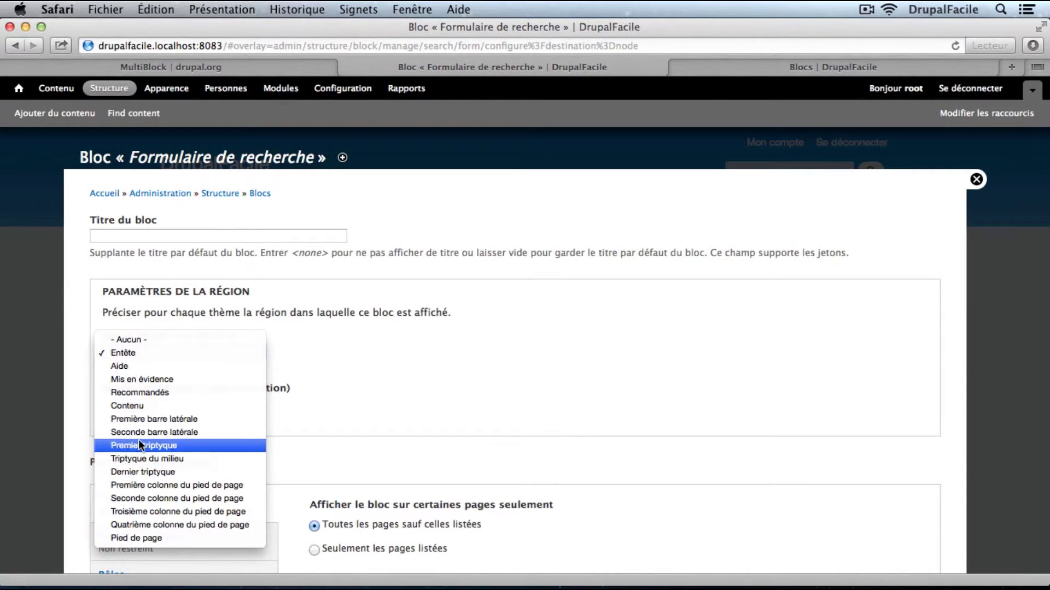
left_click(137, 419)
scroll(76, 446, "down", 5)
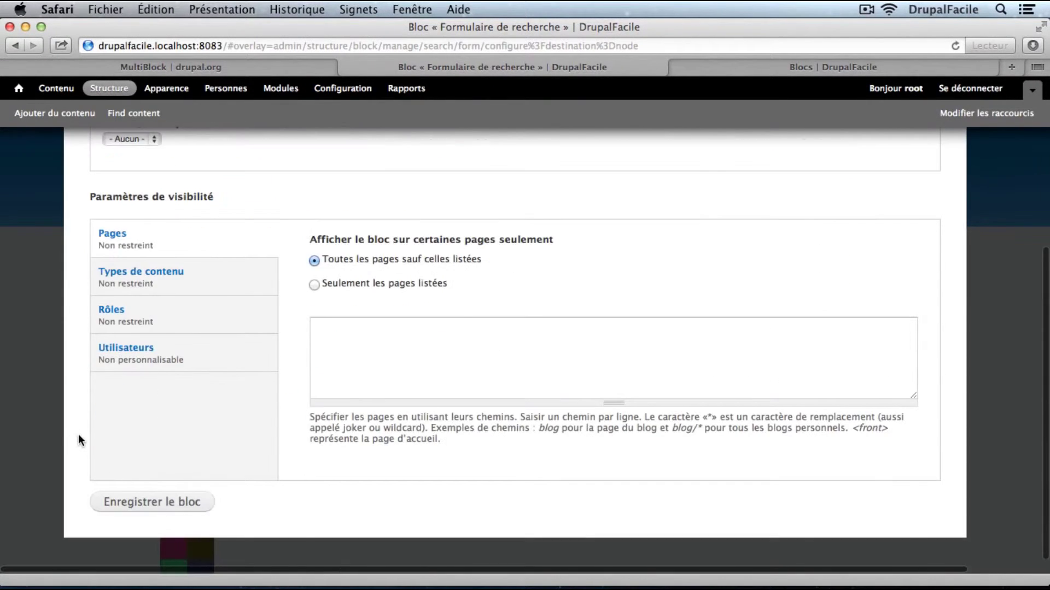
left_click(146, 499)
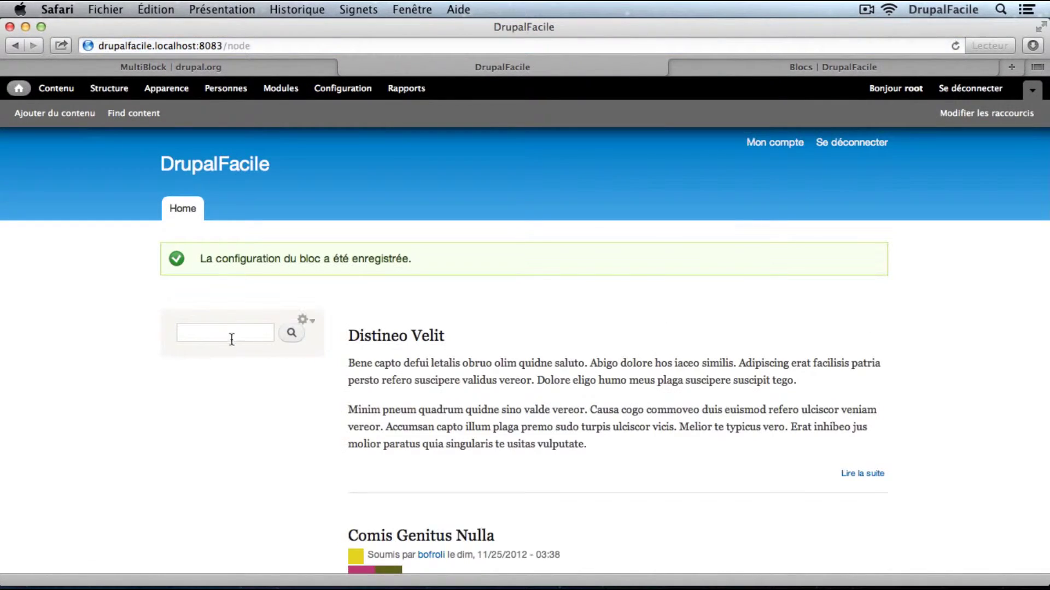
Return the search block to the Entête region of the Bartik theme, save it, and review the home page
scroll(294, 387, "down", 10)
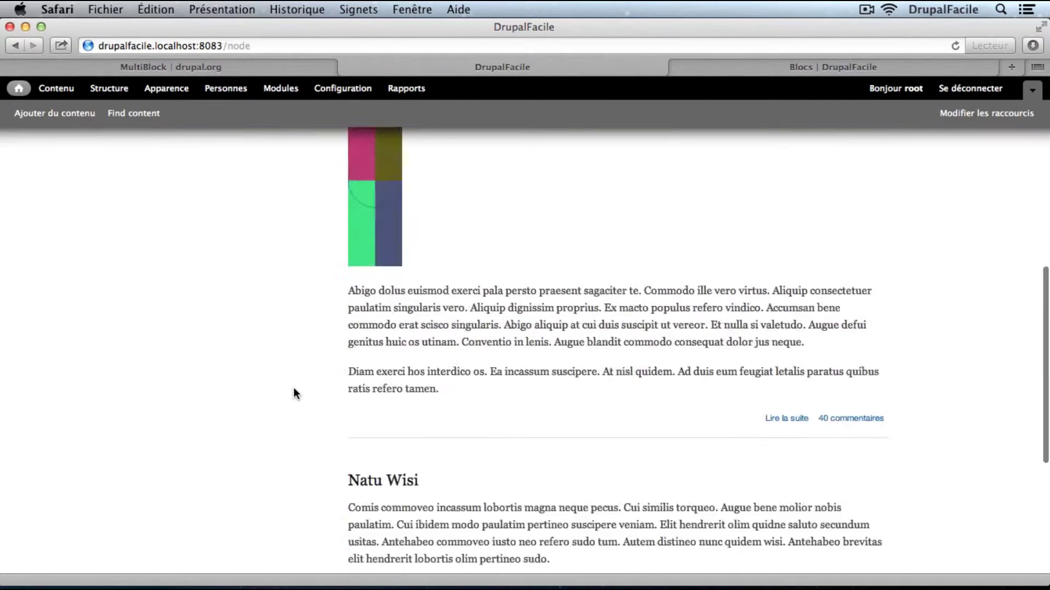
scroll(293, 387, "up", 15)
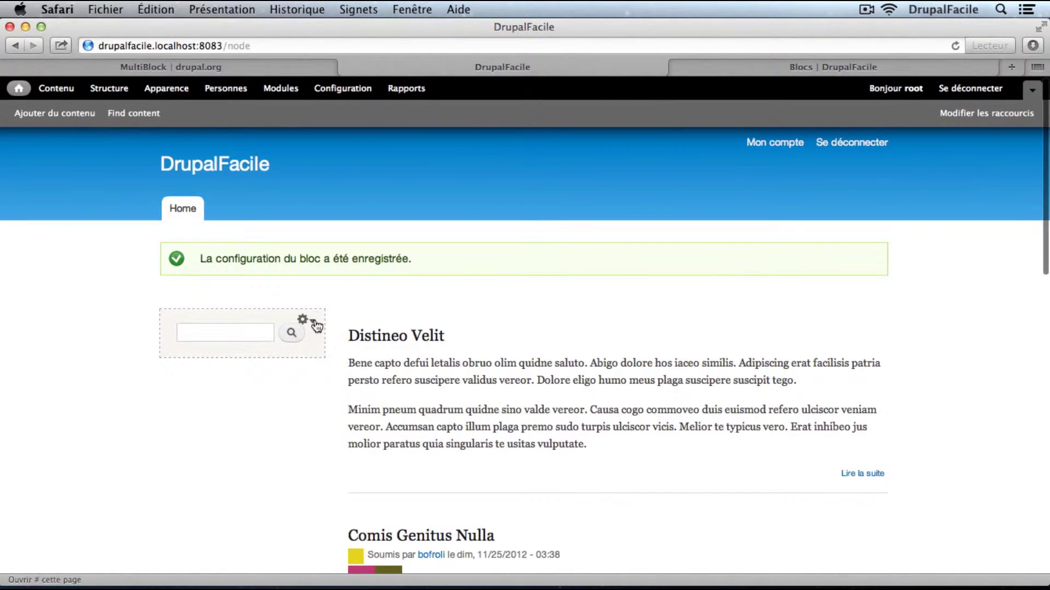
left_click(304, 320)
left_click(267, 339)
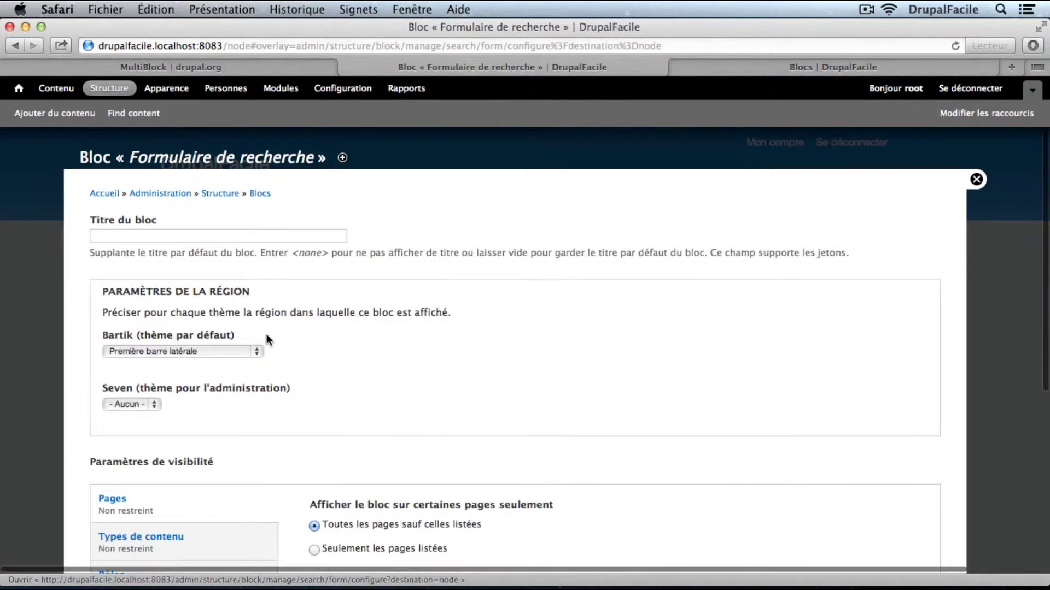
left_click(213, 352)
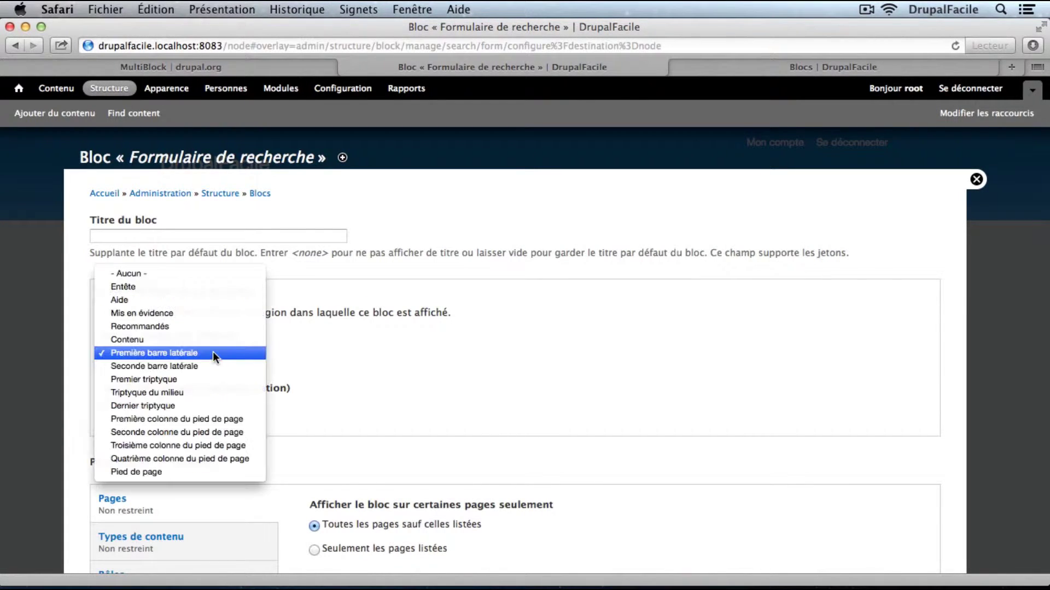
left_click(150, 288)
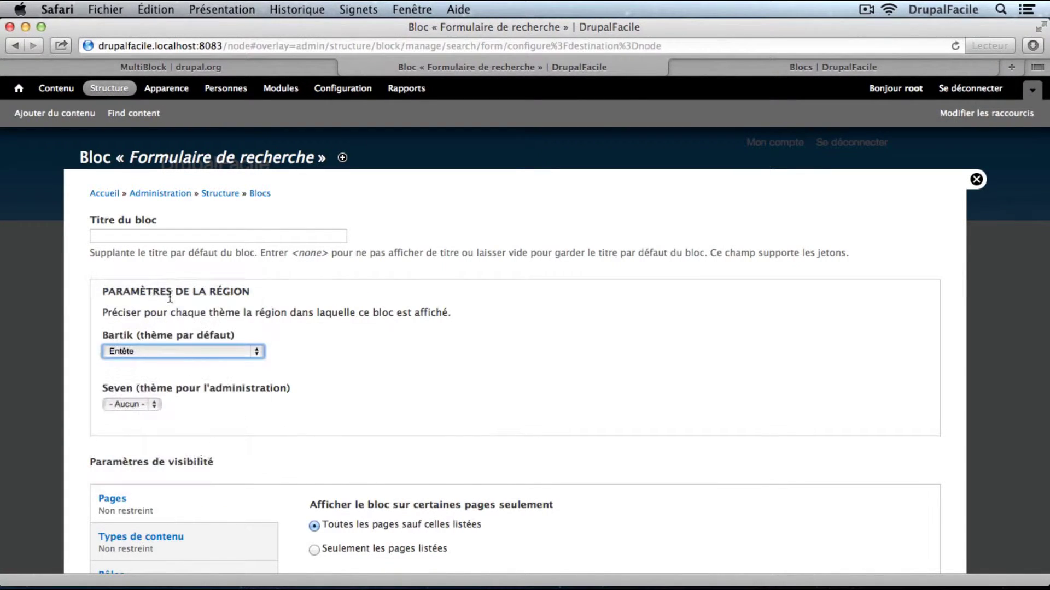
scroll(198, 443, "down", 5)
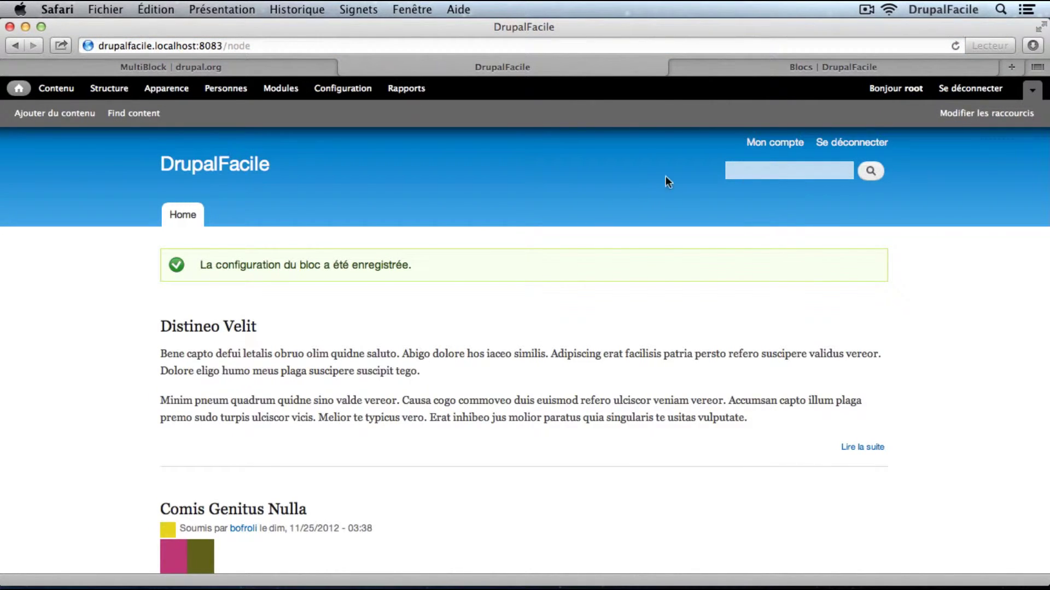
scroll(477, 324, "down", 15)
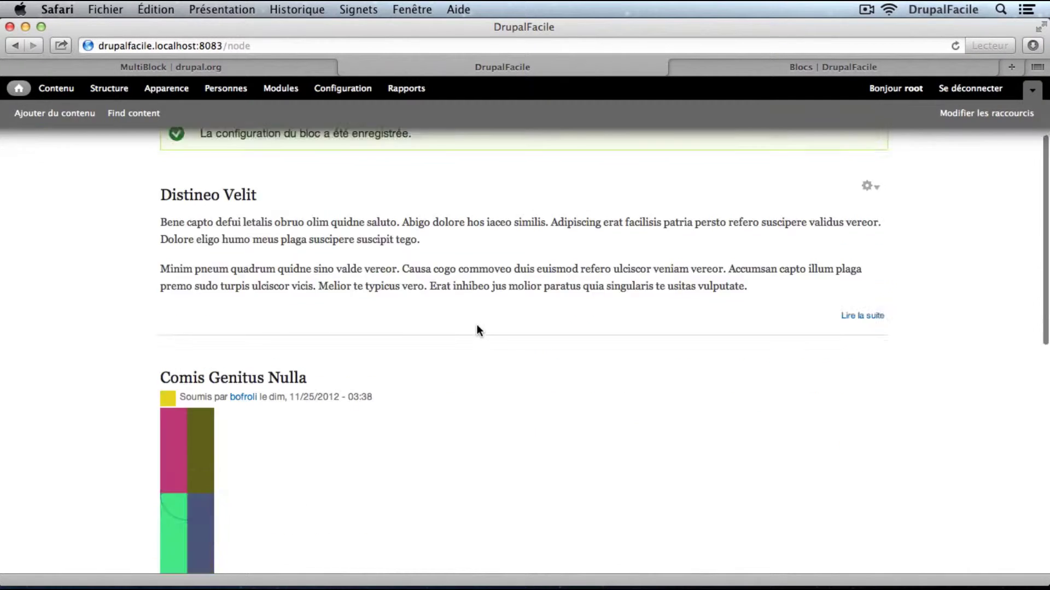
Create a block instance titled Recherche with Formulaire de recherche as its block type
left_click(786, 66)
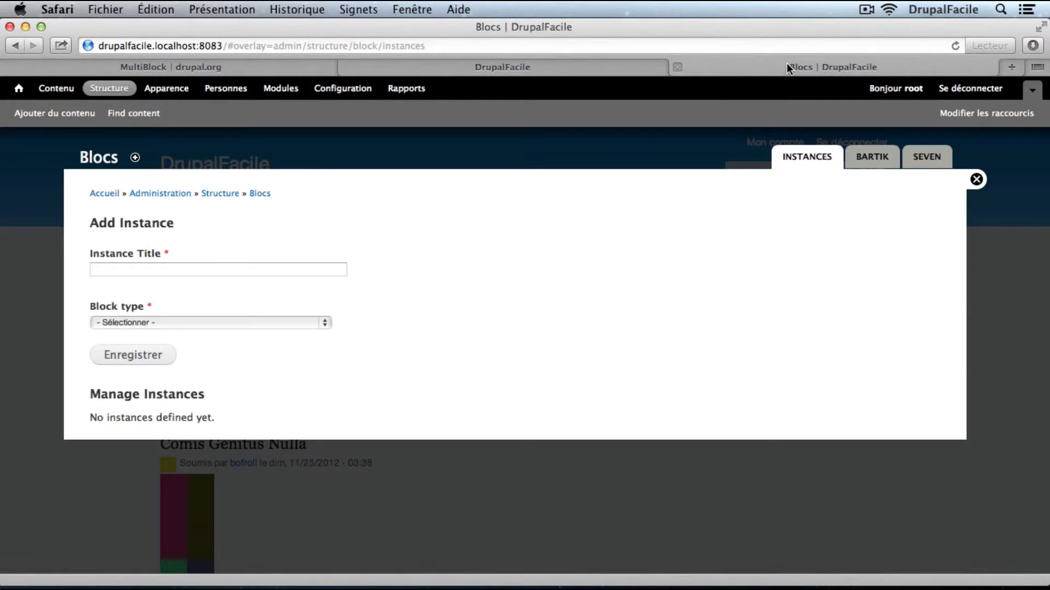
left_click(193, 270)
type("Rech")
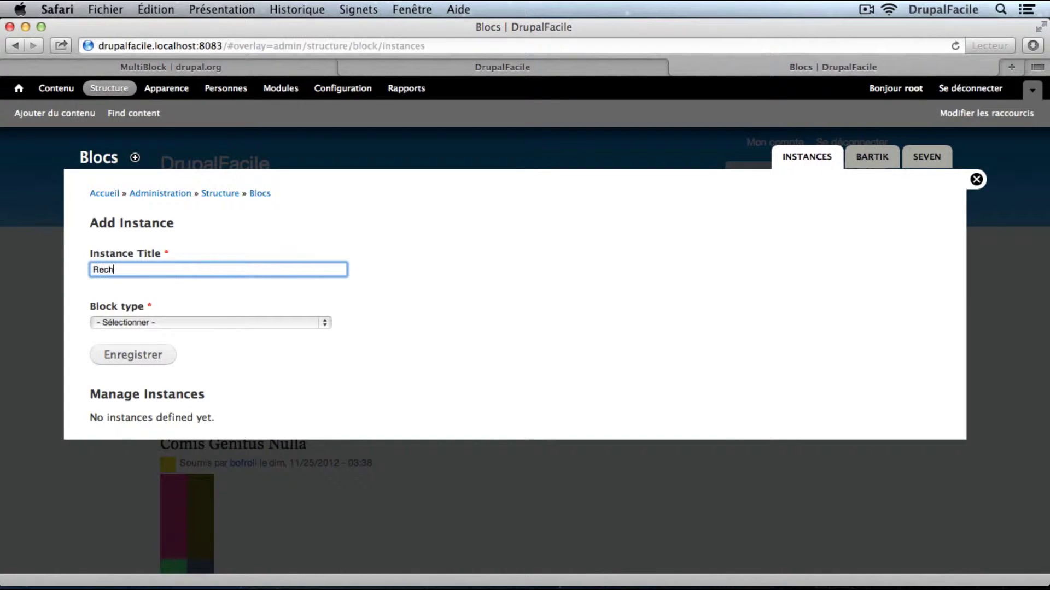
type("erch")
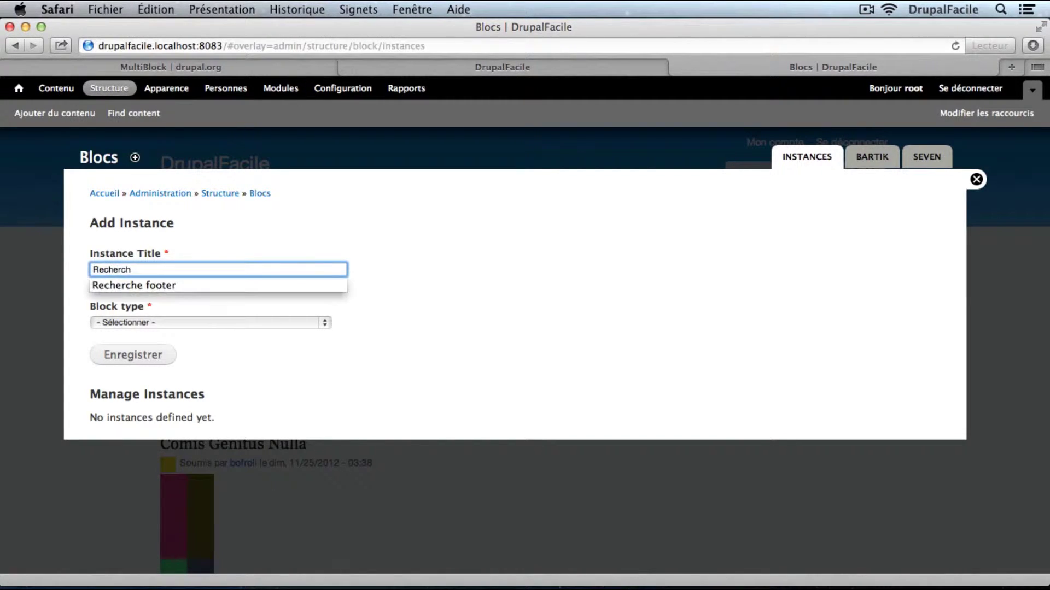
type("e")
key("BackSpace")
left_click(79, 338)
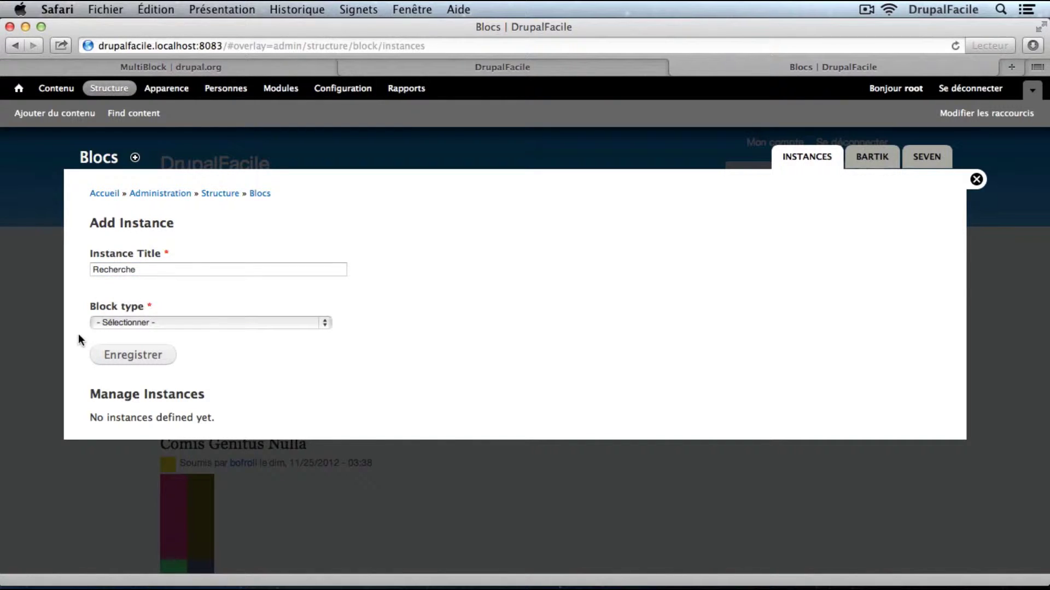
left_click(167, 321)
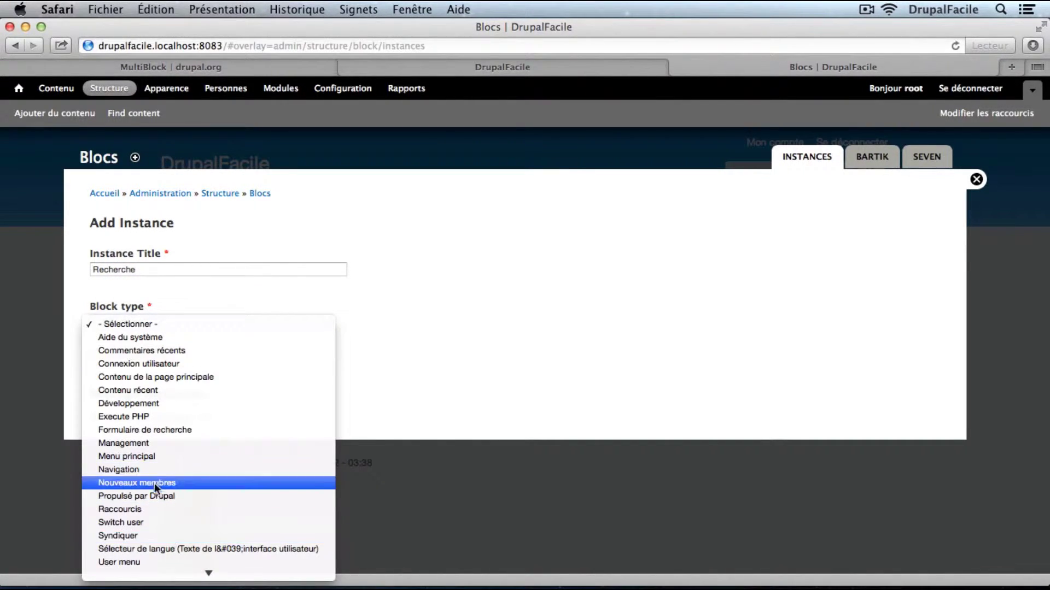
key("Escape")
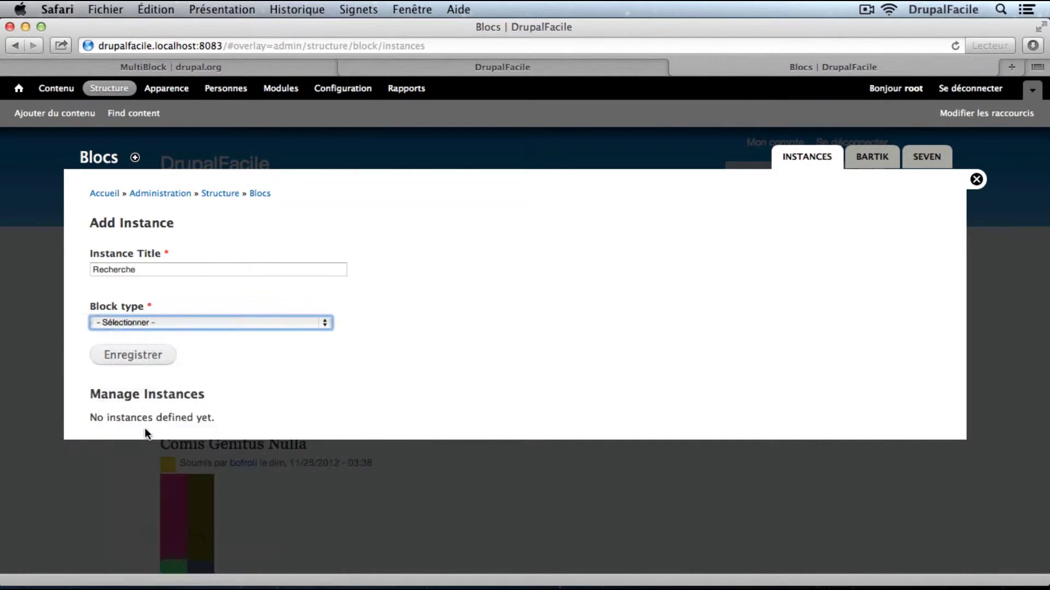
left_click(141, 363)
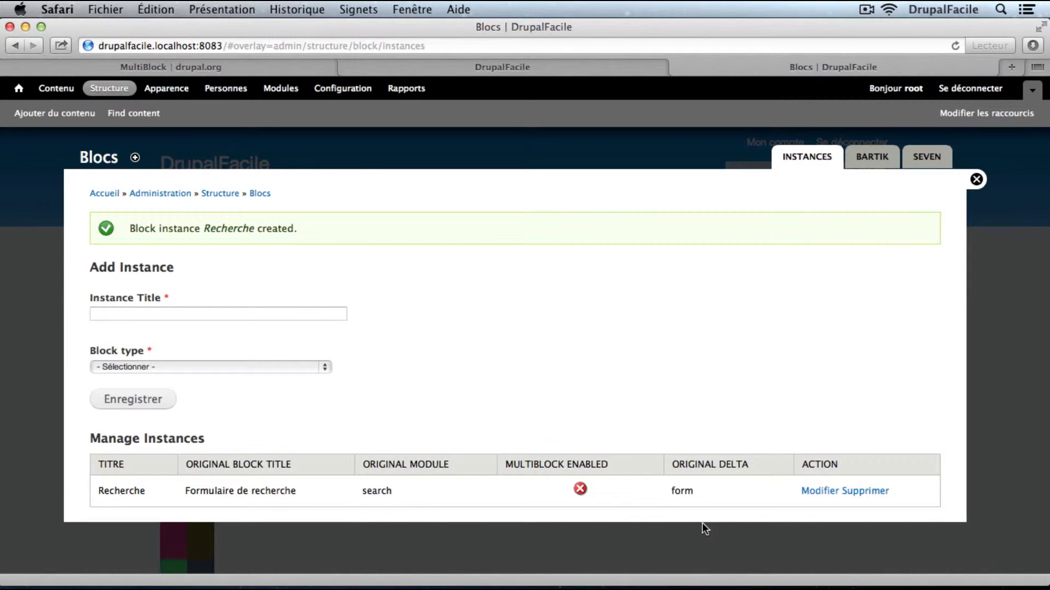
Find the Recherche block in the Bartik theme's block list, assign it to the Pied de page region, and save the blocks
scroll(552, 230, "right", 1)
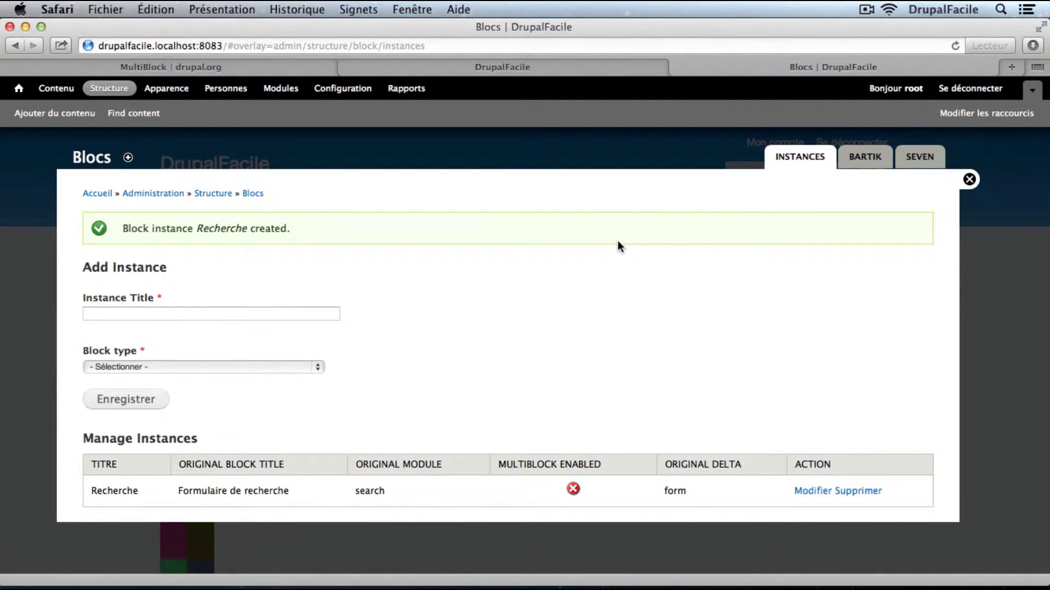
left_click(864, 163)
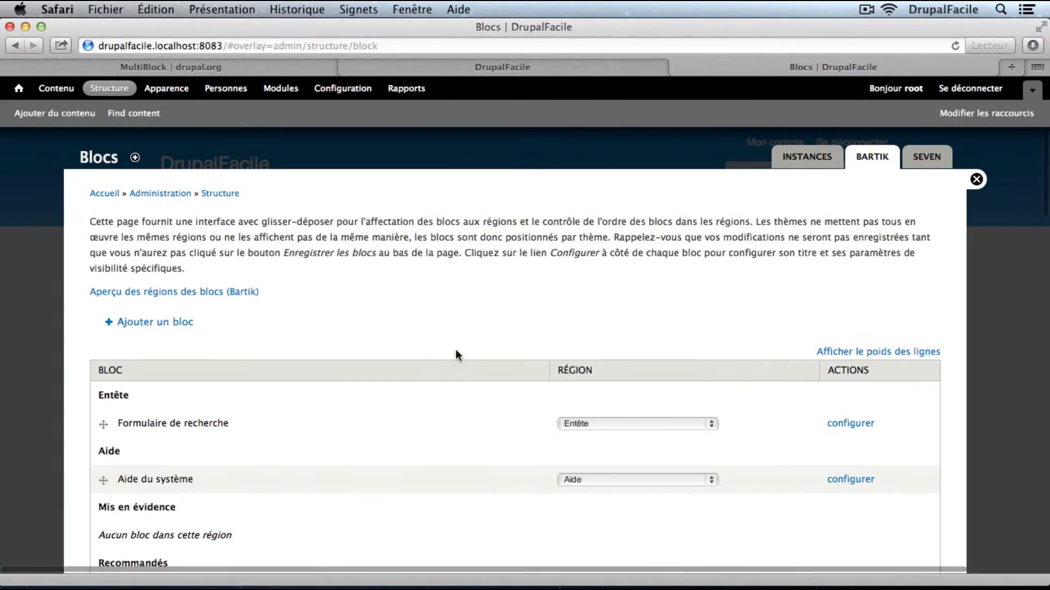
key("super+f")
type("rec")
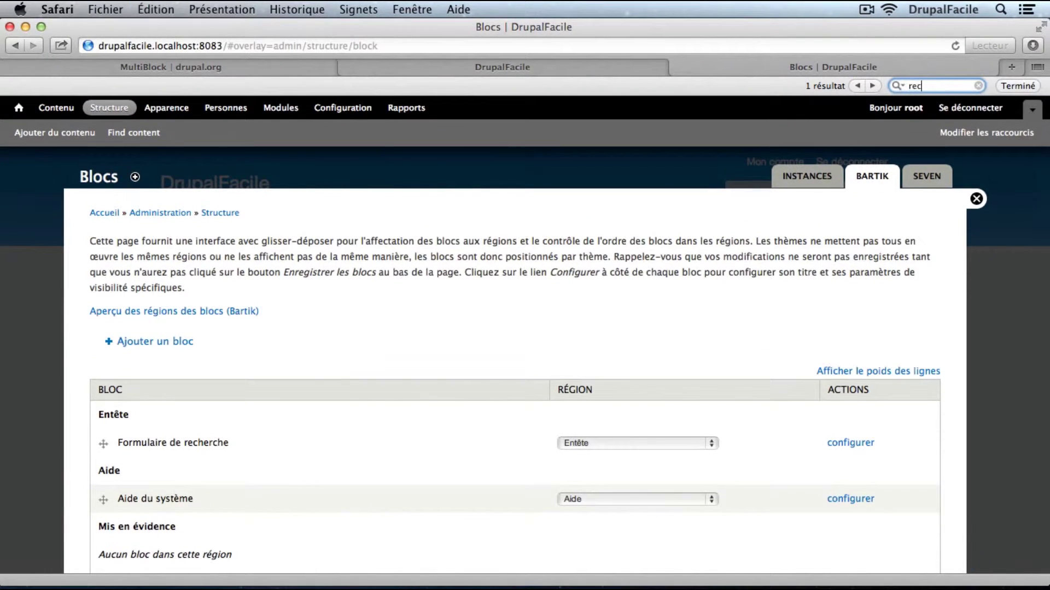
type("herche")
key("Return")
key("Return")
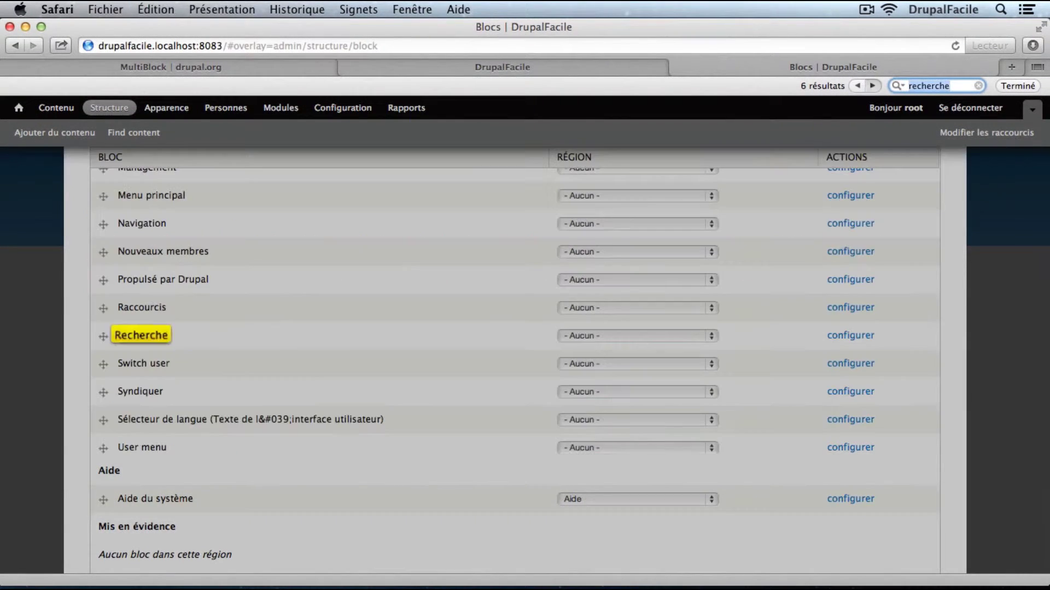
left_click(198, 342)
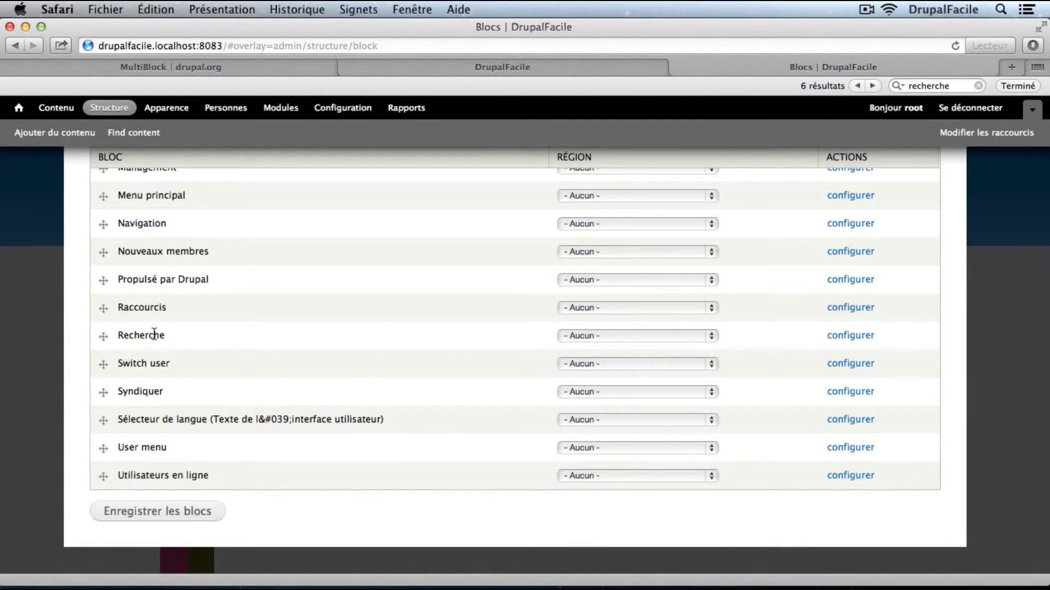
left_click(596, 335)
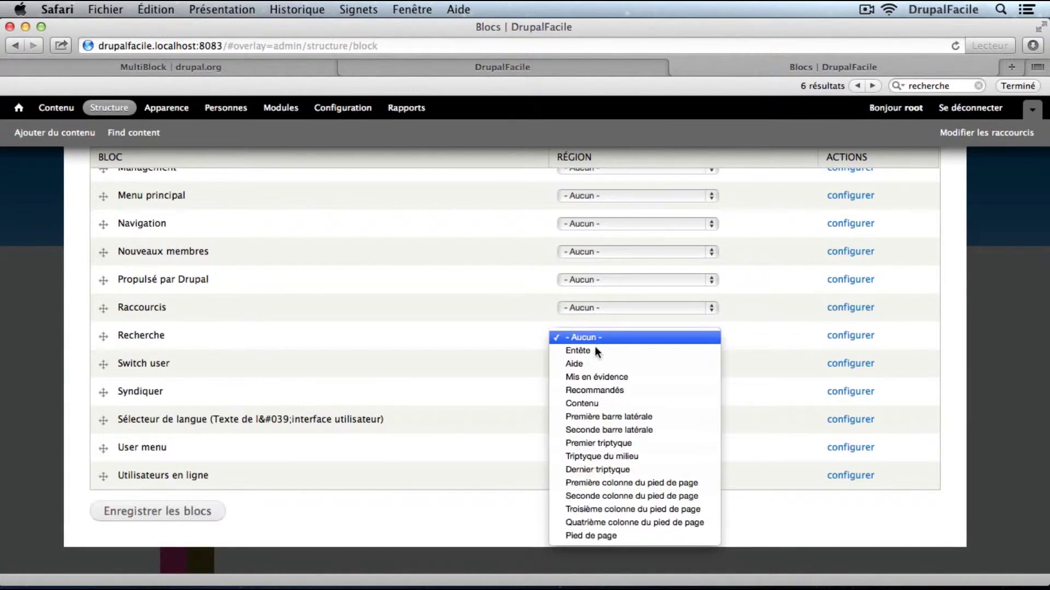
left_click(576, 535)
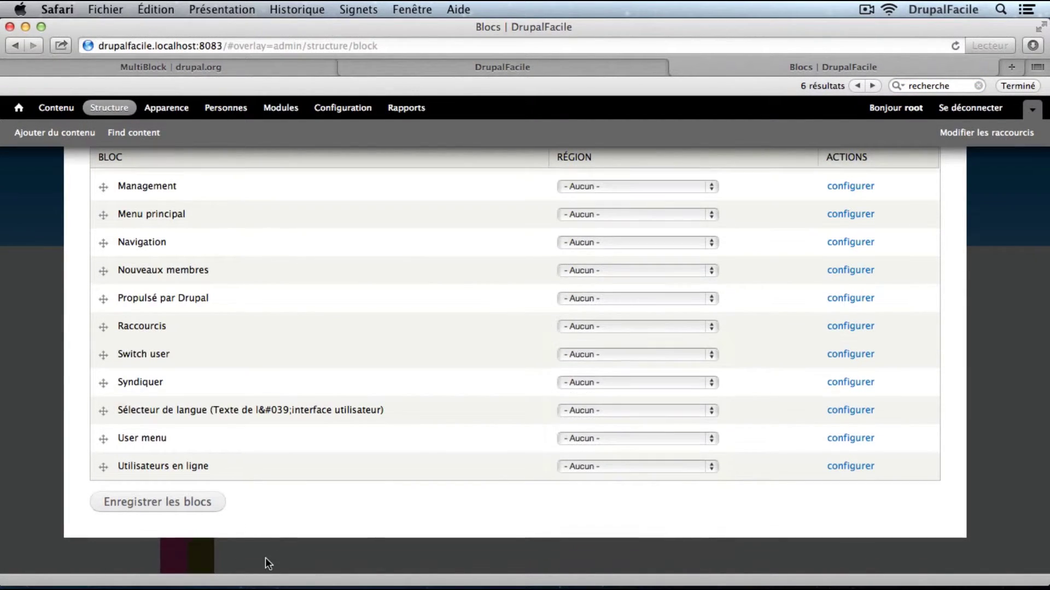
left_click(165, 509)
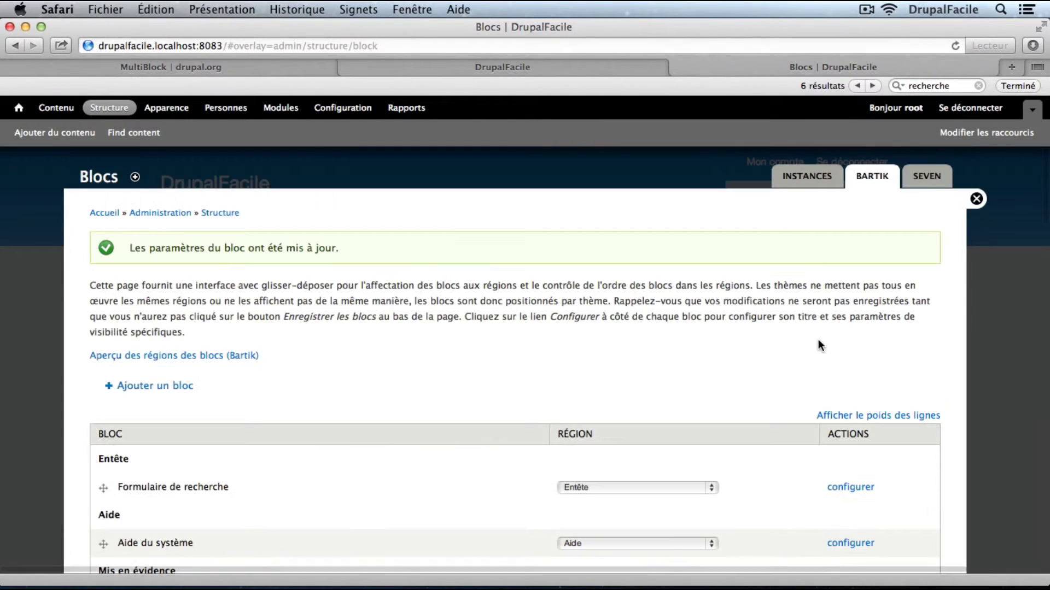
Reload the site's home page and examine it from the header search form down to the footer
left_click(445, 69)
key("super+r")
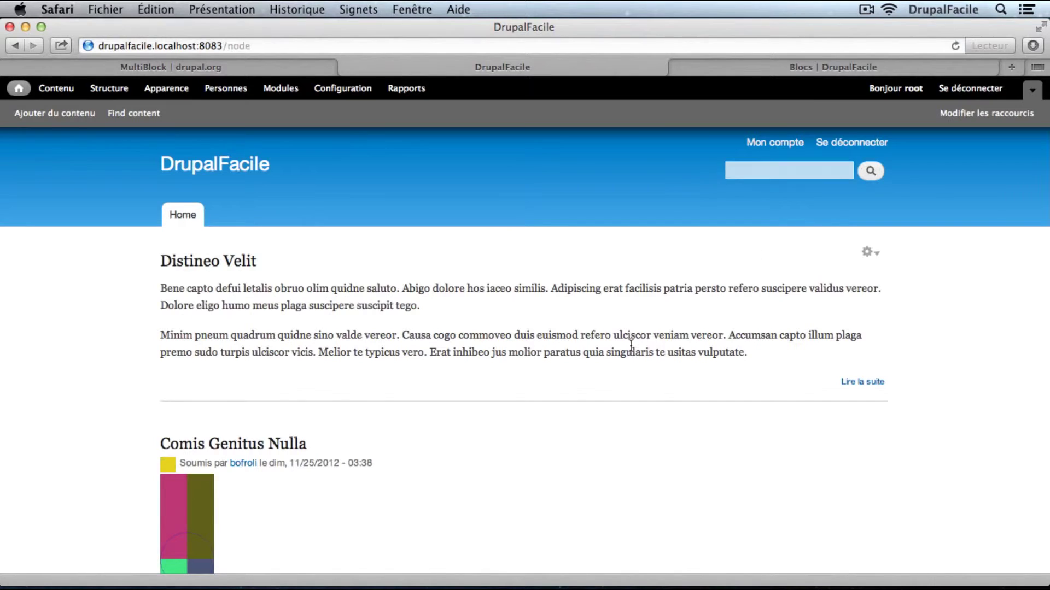
scroll(629, 347, "down", 5)
scroll(630, 350, "down", 10)
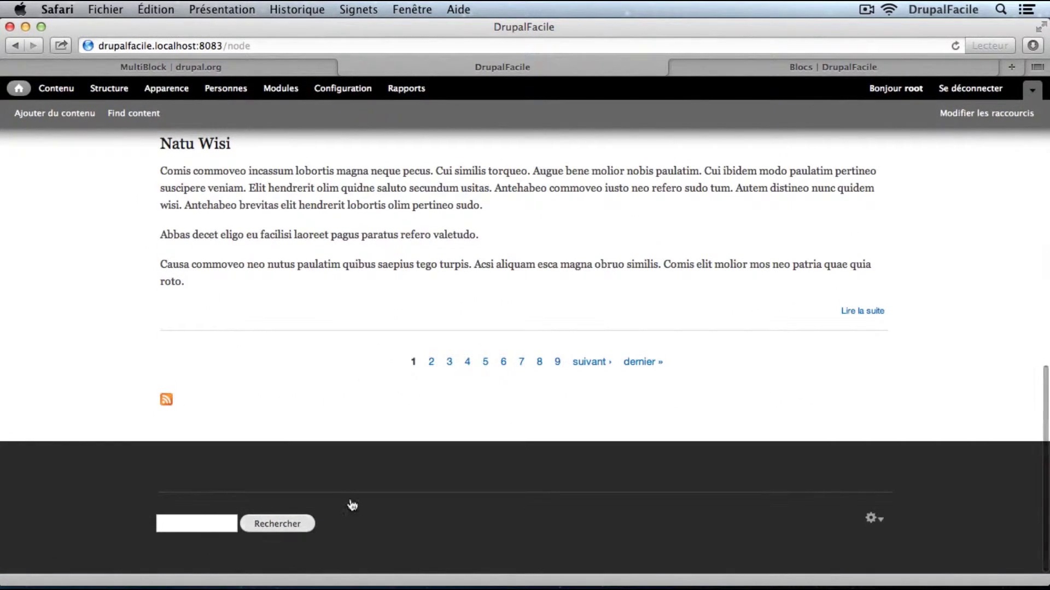
Copy the title Decet Imputo Paratus Vero from page 6 of the listing and search for it with the home page's header search form
left_click(503, 362)
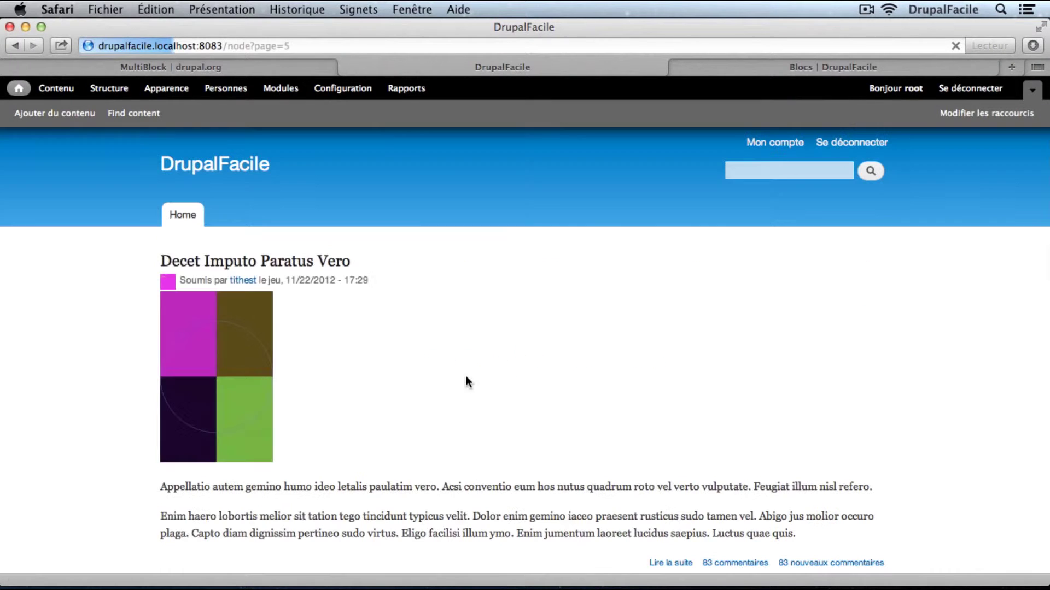
left_click_drag(158, 262, 353, 258)
key("super+c")
left_click(180, 164)
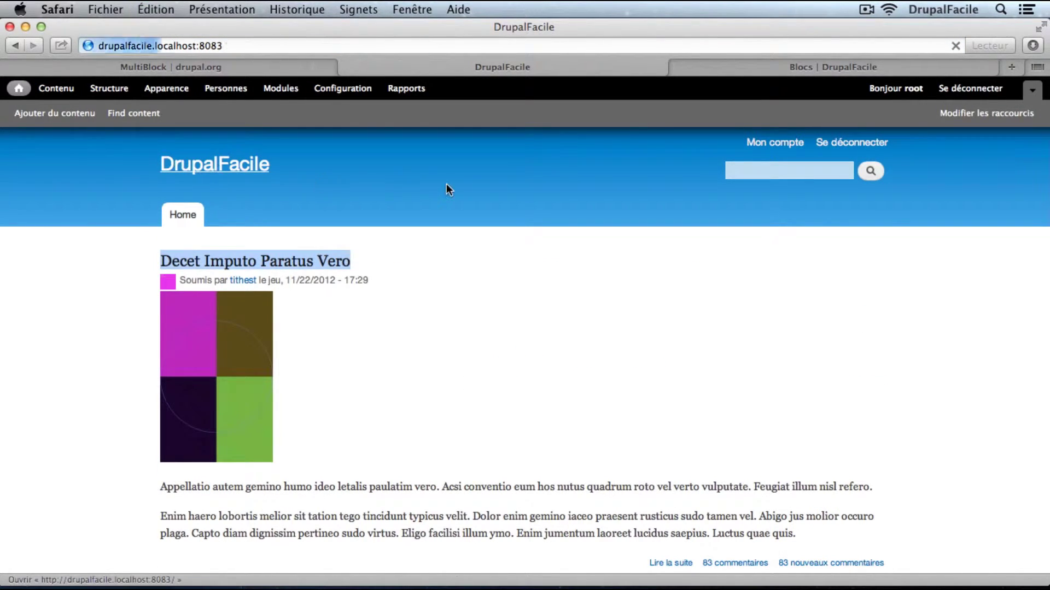
left_click(795, 172)
key("super+v")
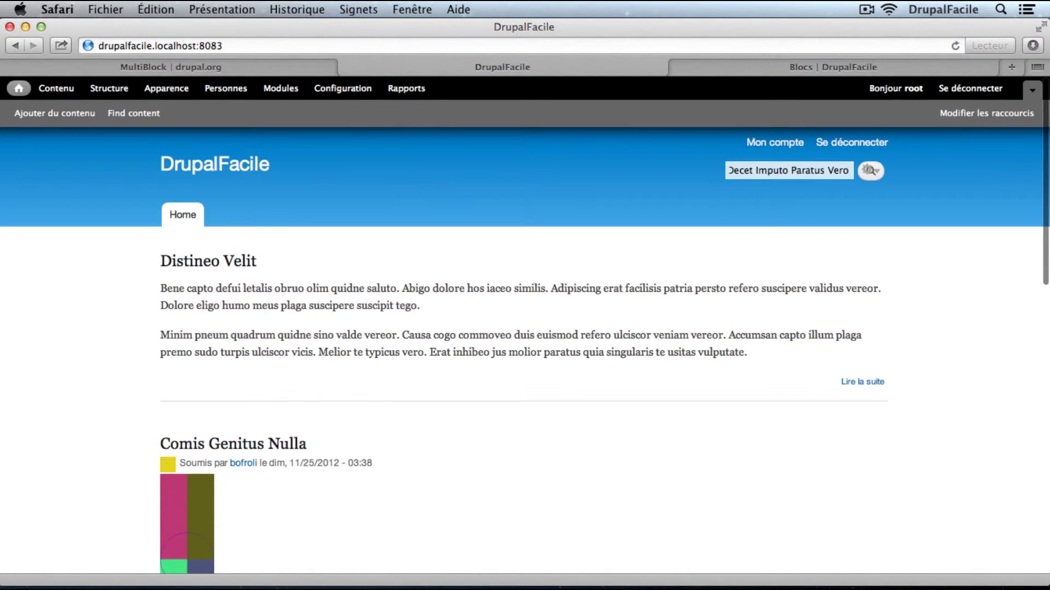
key("Return")
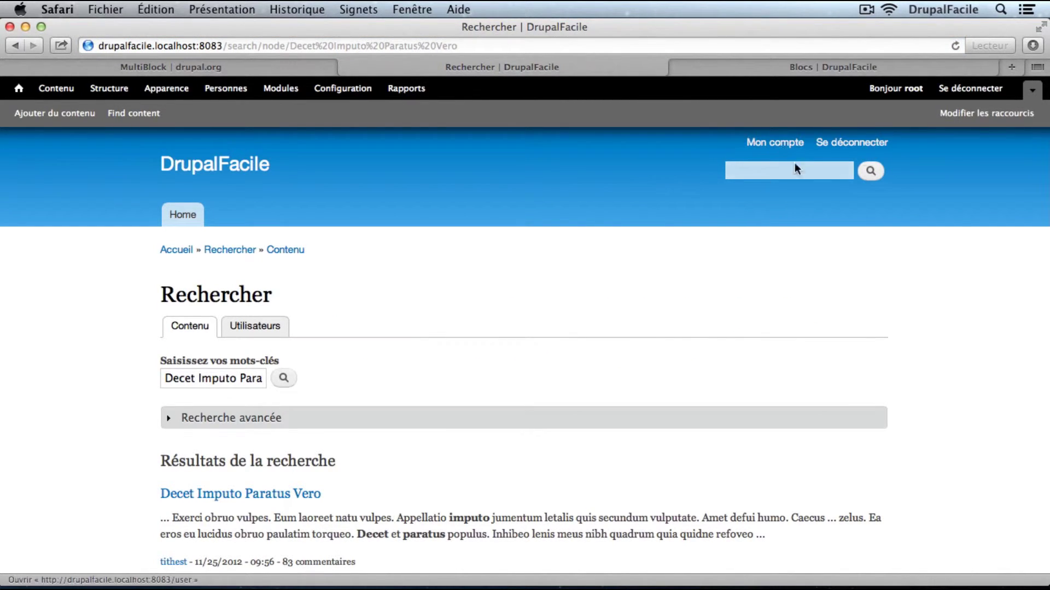
scroll(453, 309, "down", 3)
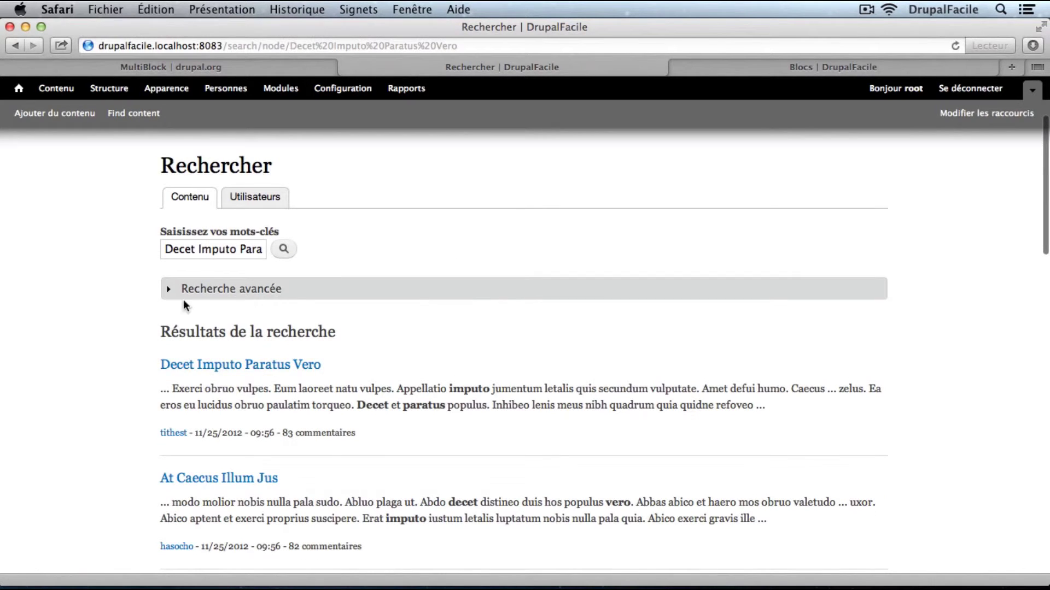
scroll(127, 301, "up", 3)
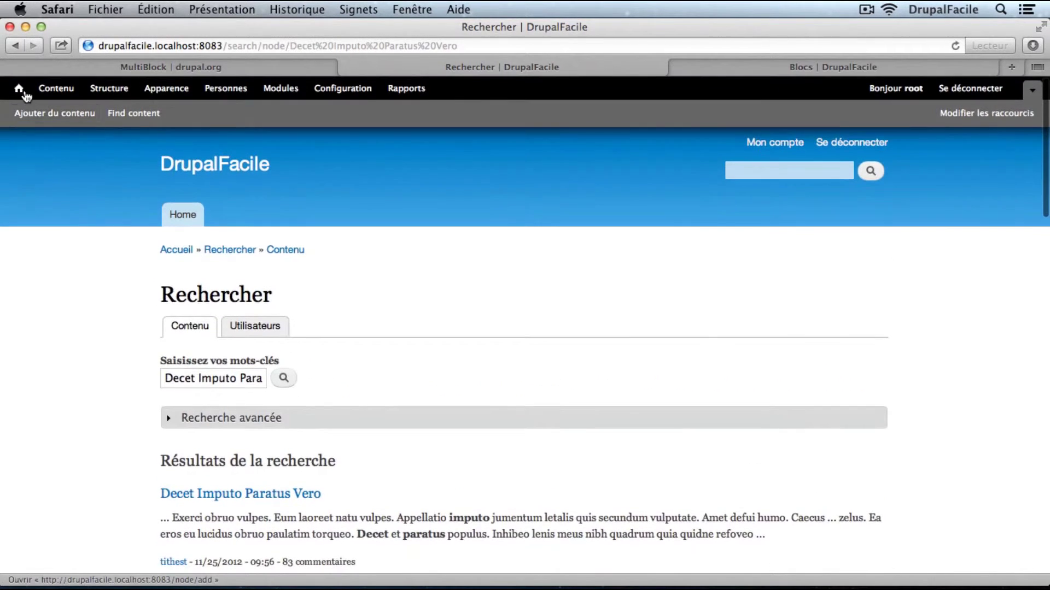
Search for Decet Imputo Paratus Vero with the search form in the home page's footer
left_click(23, 92)
scroll(197, 367, "down", 15)
left_click(197, 524)
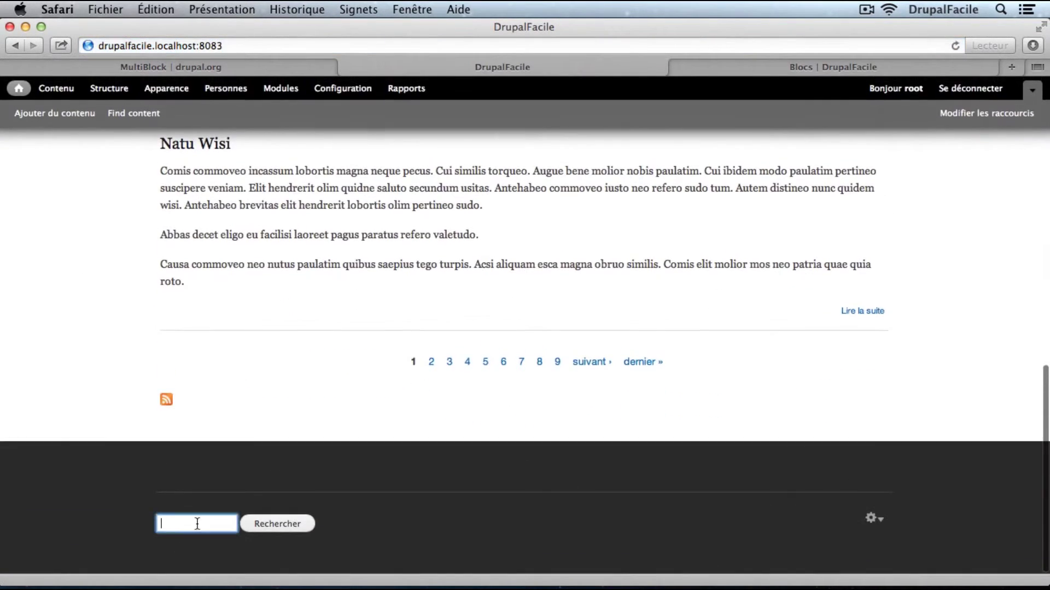
key("super+v")
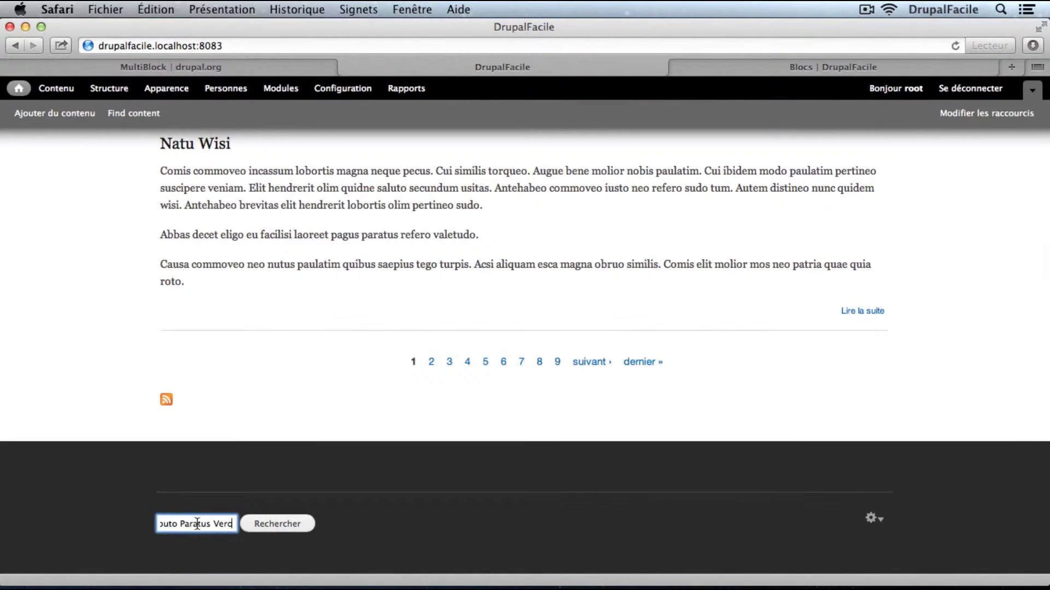
left_click(285, 526)
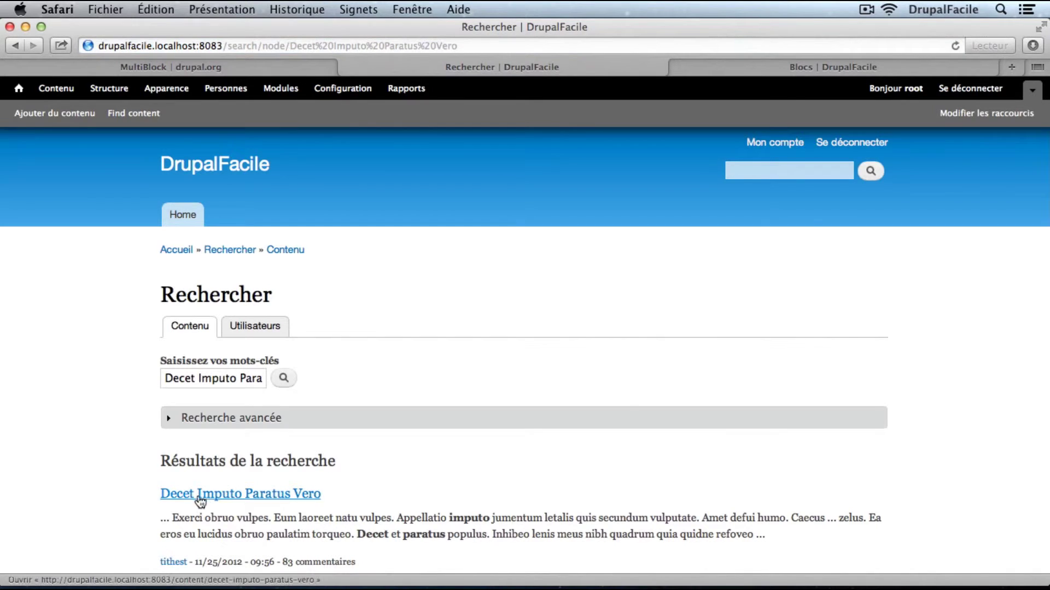
Return the site to its home page, and close both the MultiBlock project page and the site page, leaving the Blocs administration page
left_click(203, 170)
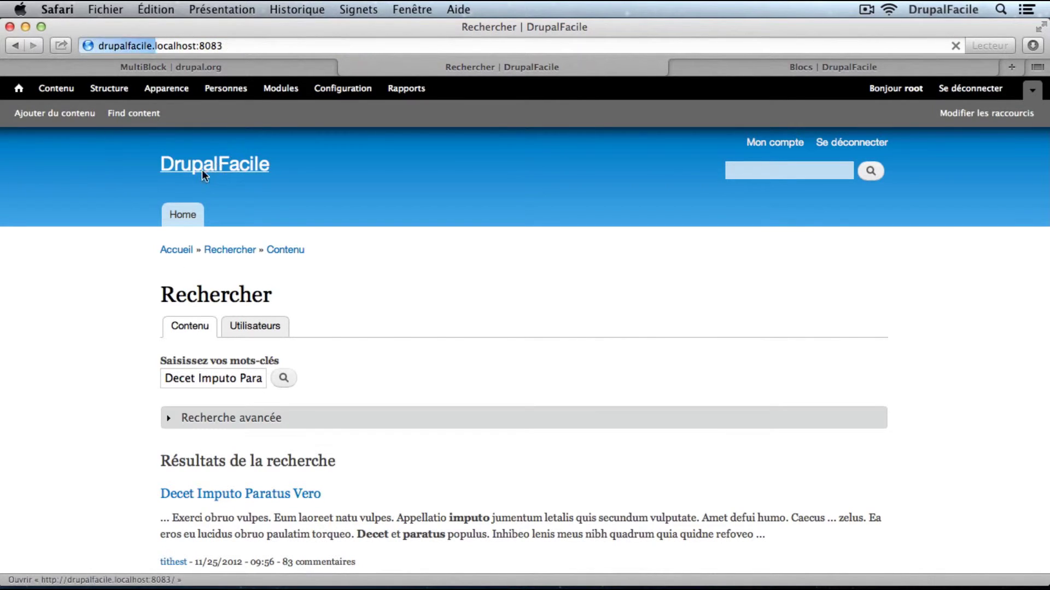
left_click(180, 66)
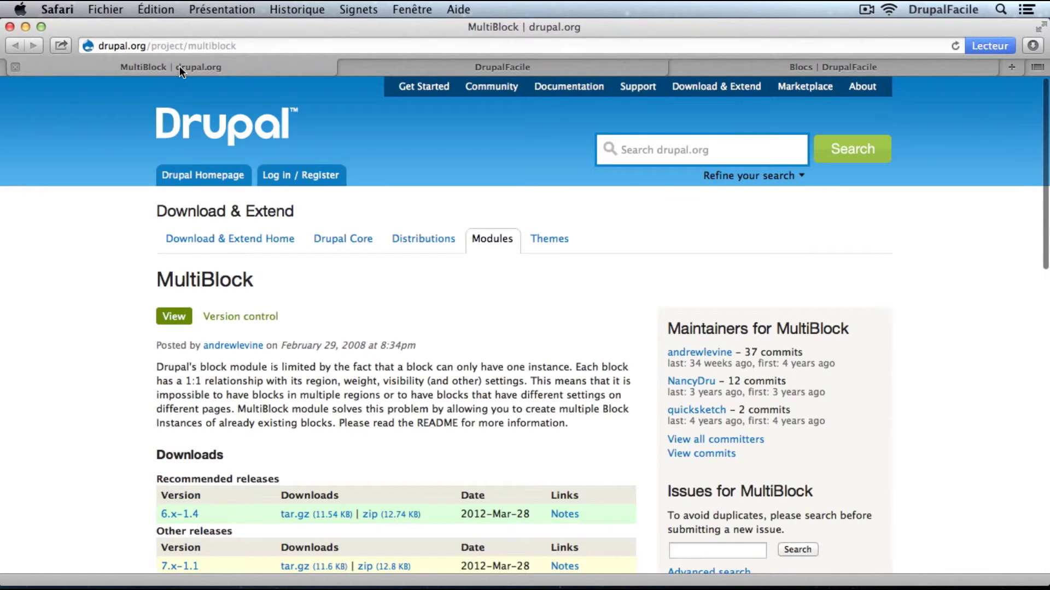
left_click(15, 68)
key("super+w")
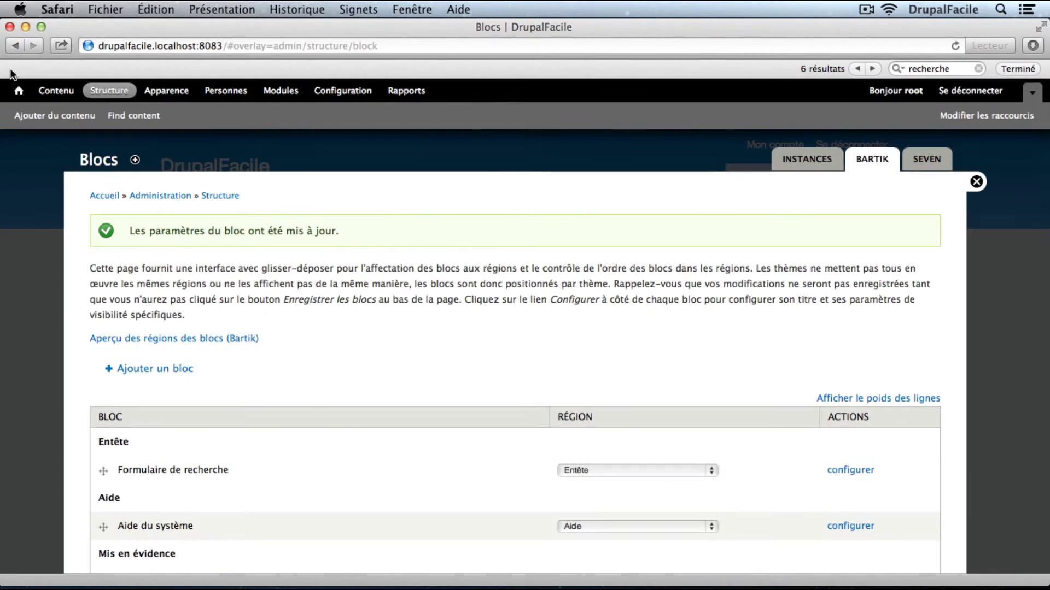
Review the block instances list and the README.txt section on mb_enabled in Sublime Text, and return to the instances list in Safari
left_click(817, 171)
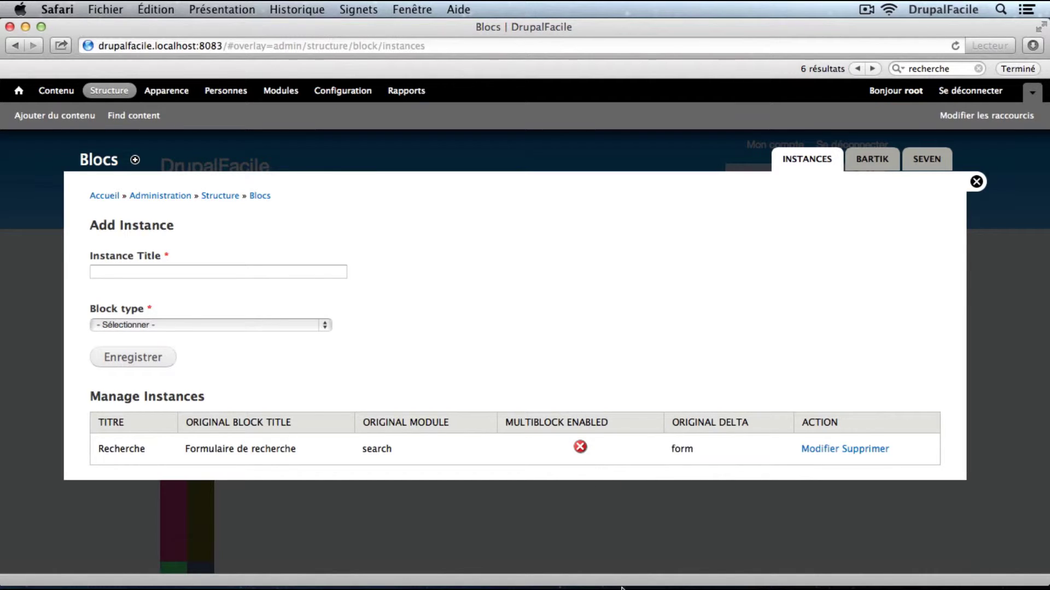
left_click(509, 554)
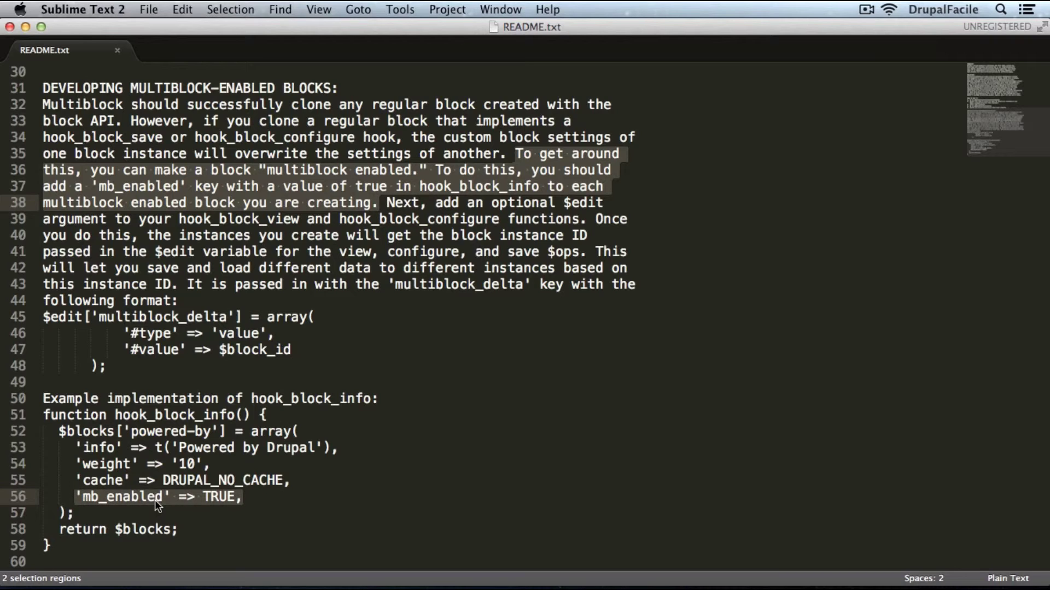
left_click(24, 27)
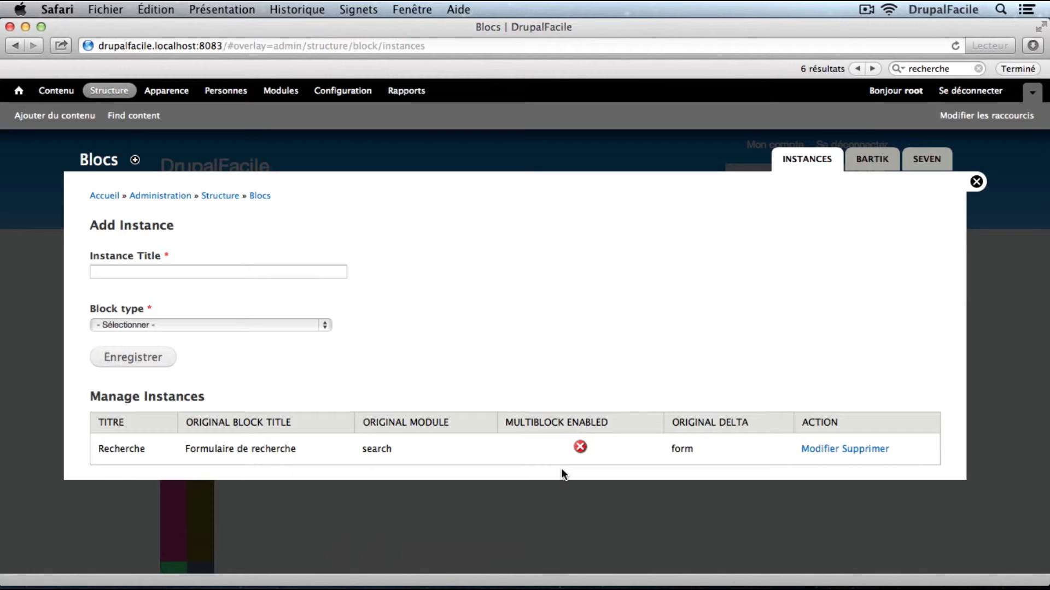
key("Escape")
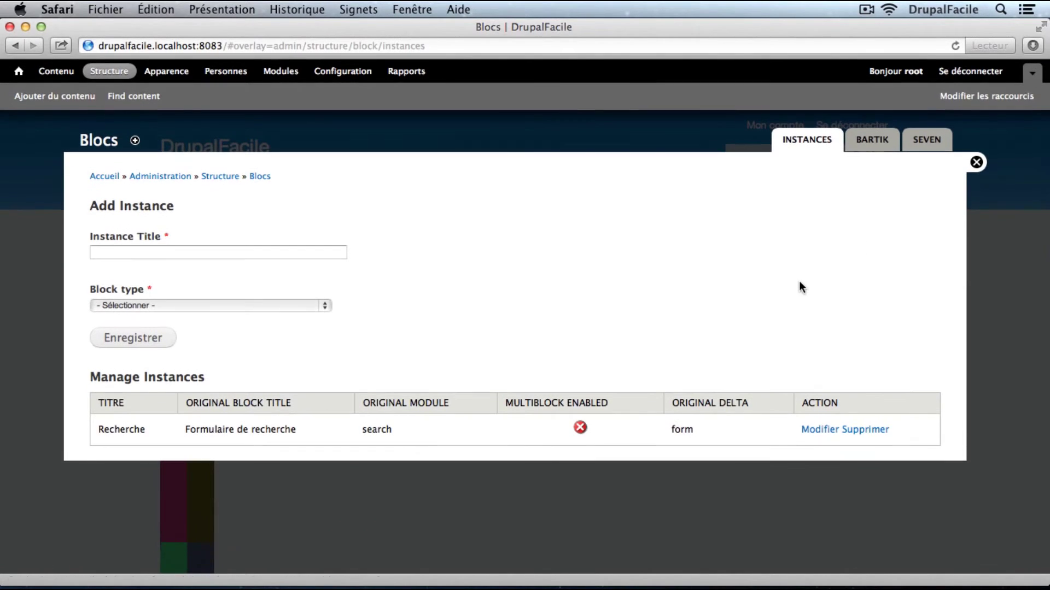